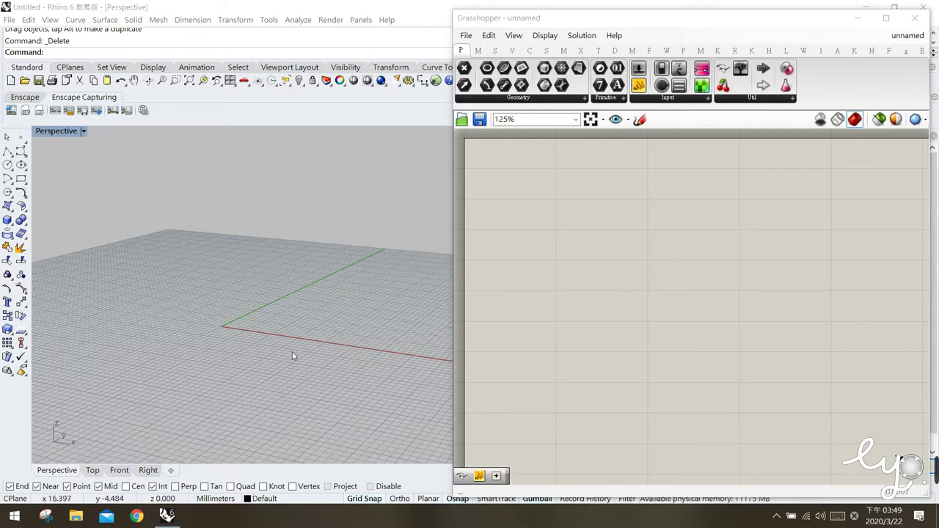
Draw a circle with a 20 mm radius centred on the origin in the Perspective viewport
mouse_move(318, 356)
right_mouse_down()
mouse_move(329, 377)
mouse_move(329, 358)
right_mouse_up()
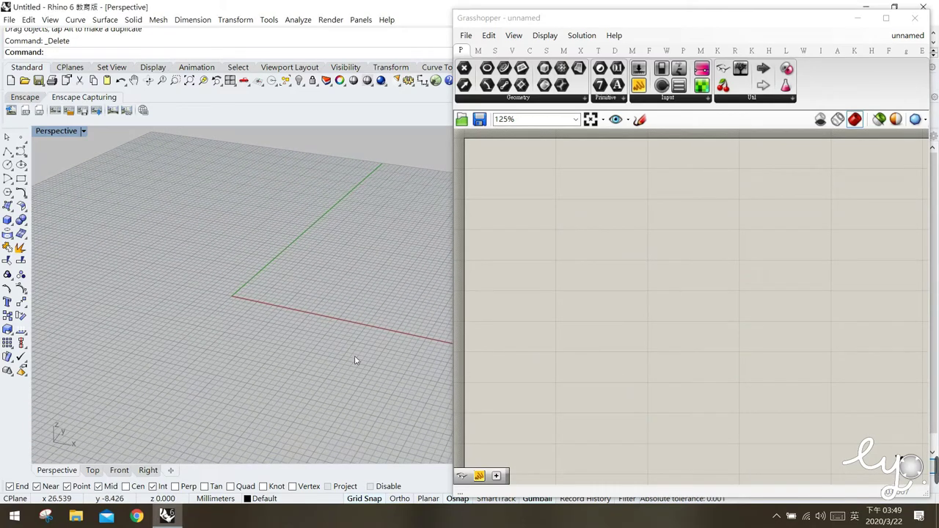
left_click(7, 164)
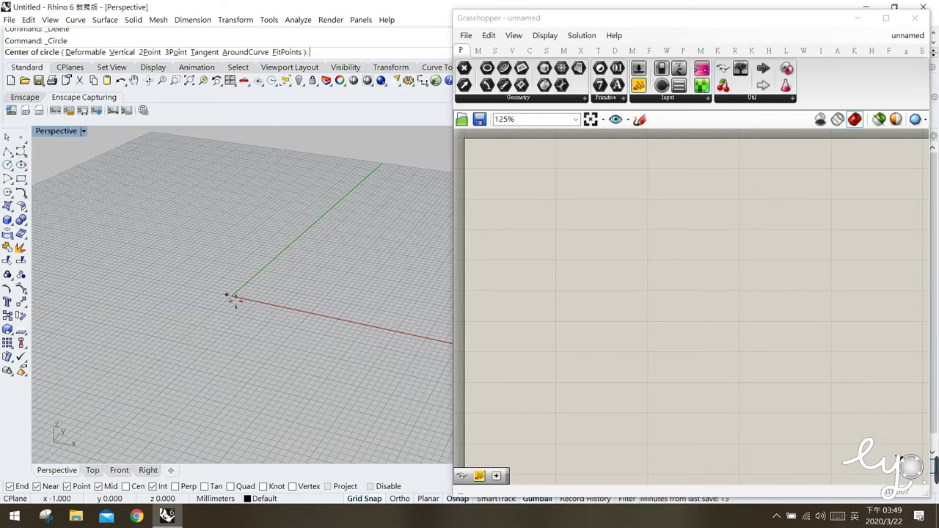
left_click(232, 295)
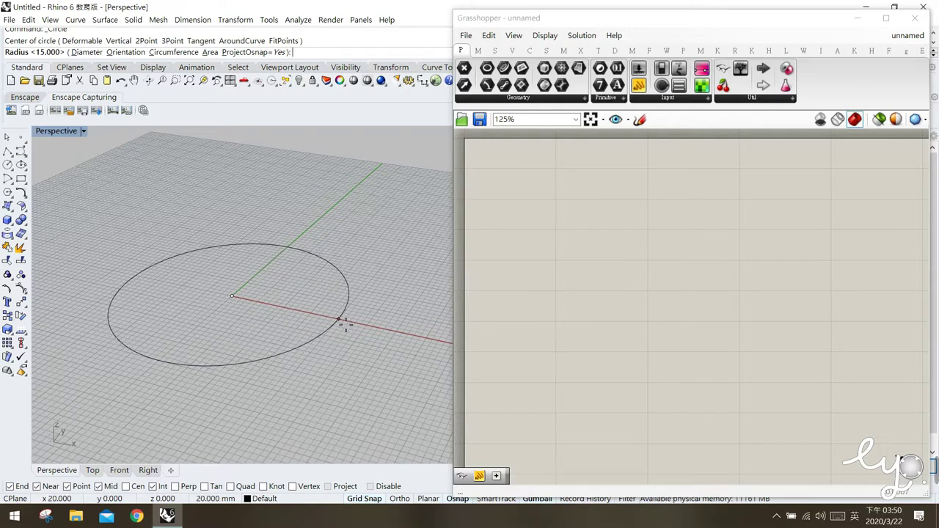
left_click(340, 321)
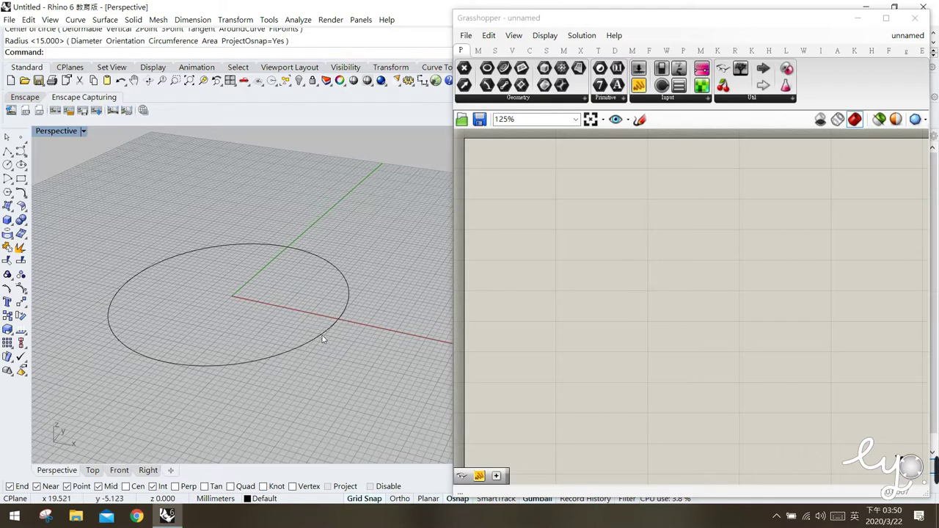
Rebuild the circle with a point count of 5 and degree 3, deleting the input curve
left_click(322, 335)
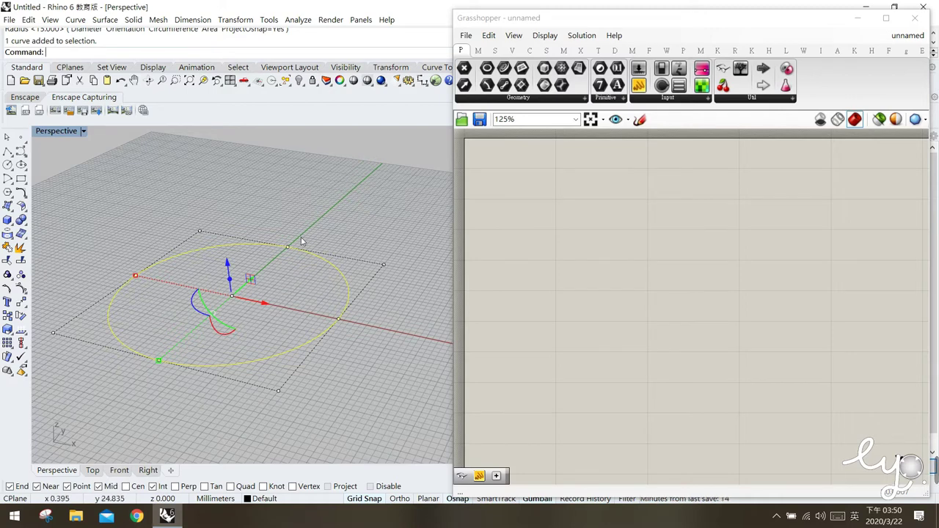
type("Re")
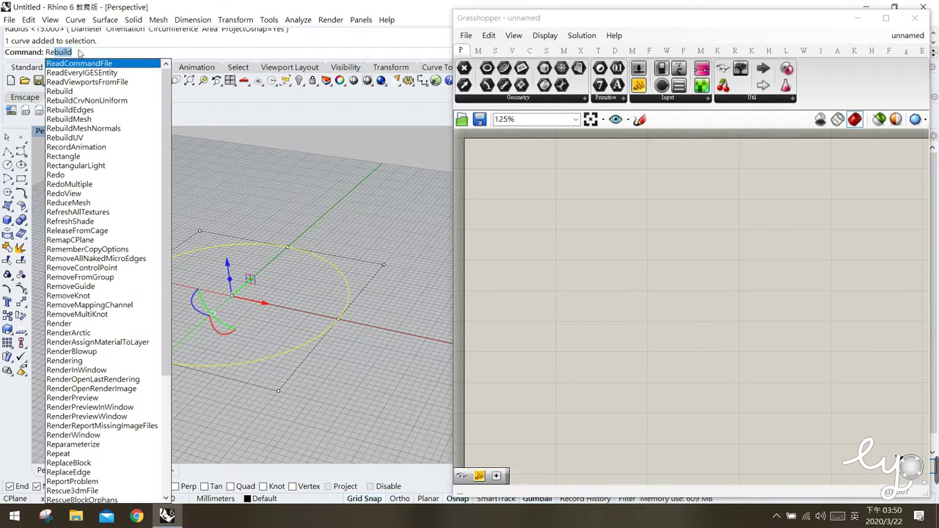
type("build")
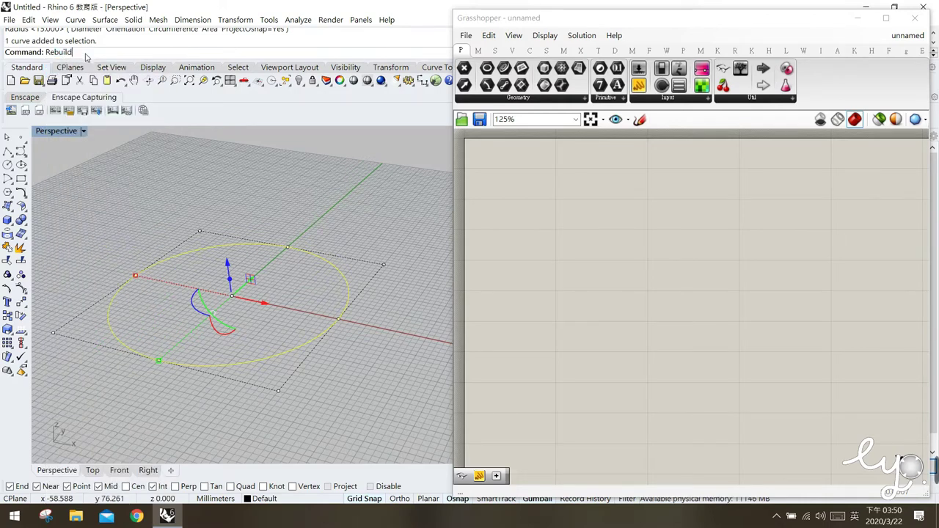
key("Return")
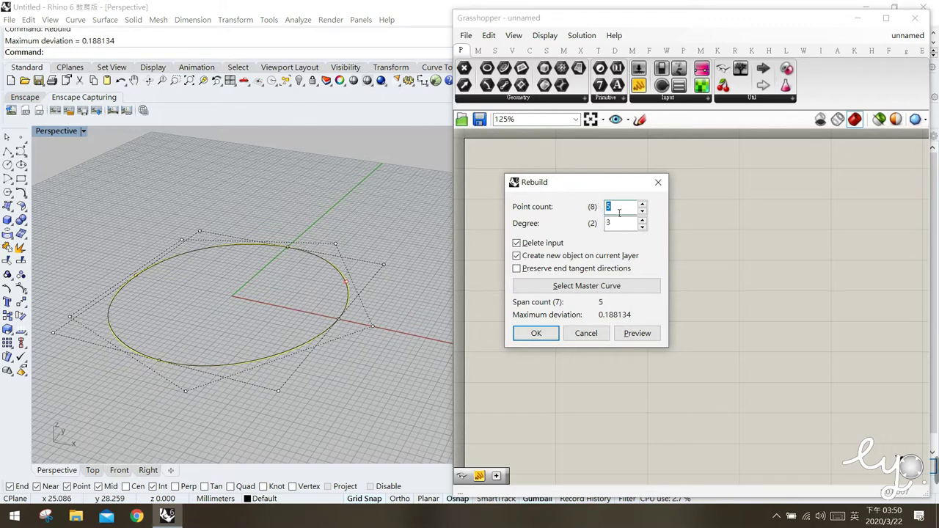
left_click(531, 334)
left_click(337, 408)
Show the rebuilt curve's control points and raise the far-side point and the leftmost point vertically
left_click(329, 336)
key("F10")
left_click(334, 243)
left_click(185, 261)
left_click(314, 259)
left_click(346, 245)
left_click(335, 243)
left_click_drag(334, 220, 329, 182)
left_click_drag(54, 294, 52, 247)
Lower the near-right control point vertically by about 5 mm, lower the back-left point slightly, and hide the control points
right_click_drag(184, 242, 224, 287)
left_click(328, 300)
left_click(367, 303)
left_click_drag(369, 274, 369, 311)
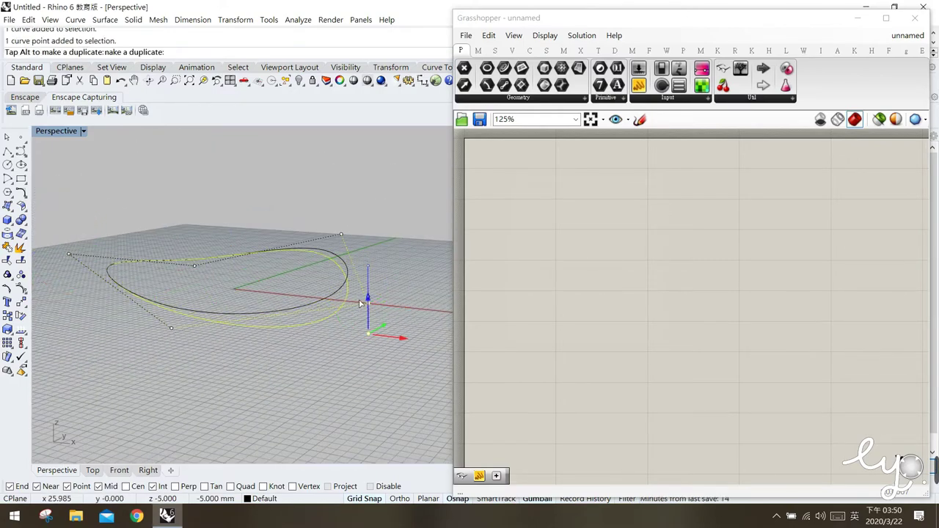
left_click(184, 234)
left_click(195, 265)
left_click(195, 266)
left_click_drag(195, 267, 195, 280)
key("Escape")
right_click_drag(287, 262, 311, 301)
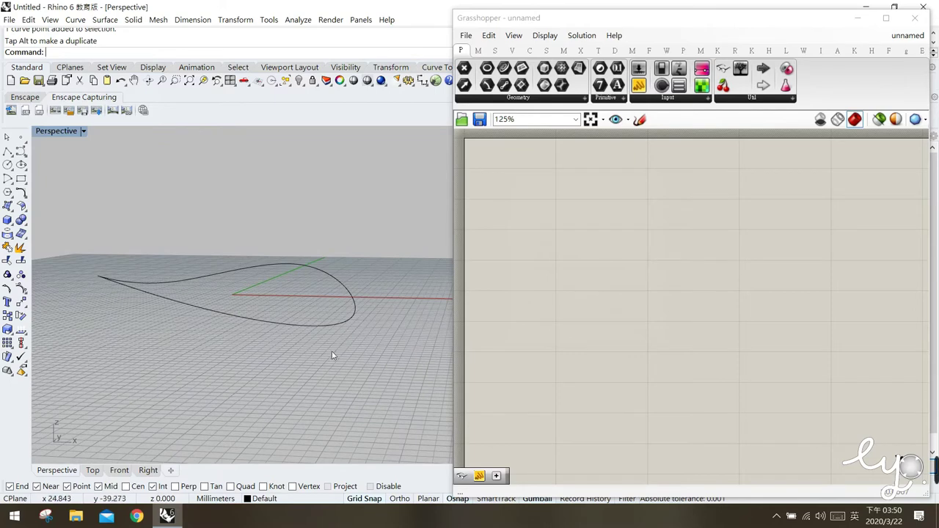
right_click_drag(335, 320, 329, 360)
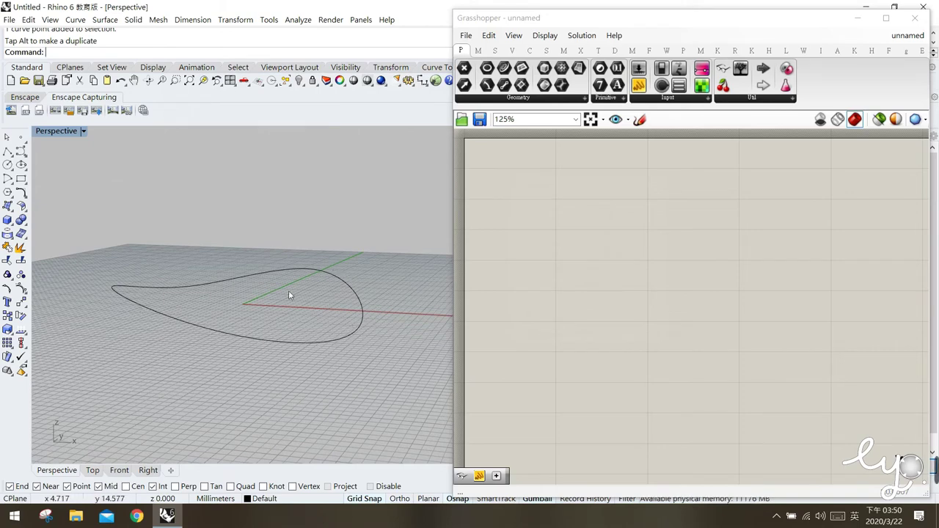
Place a Perp Frames component on the Grasshopper canvas
left_click(350, 338)
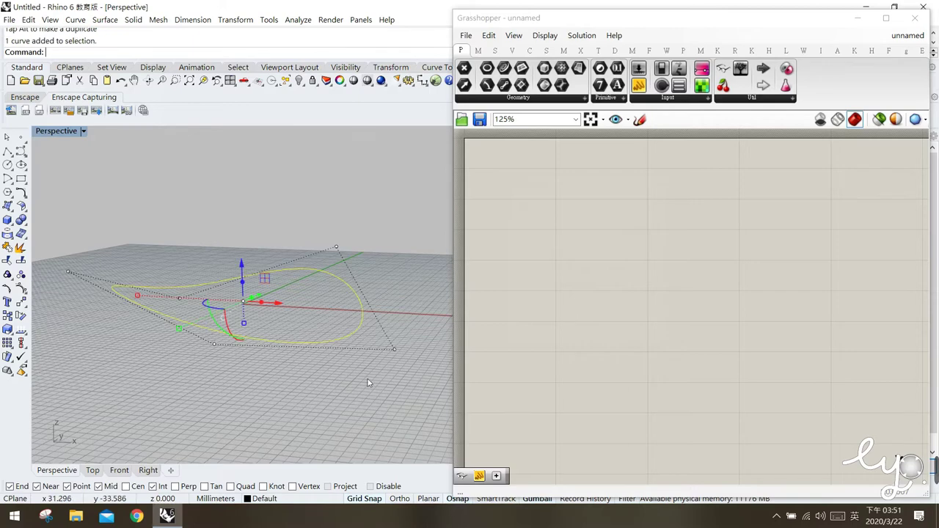
left_click(531, 51)
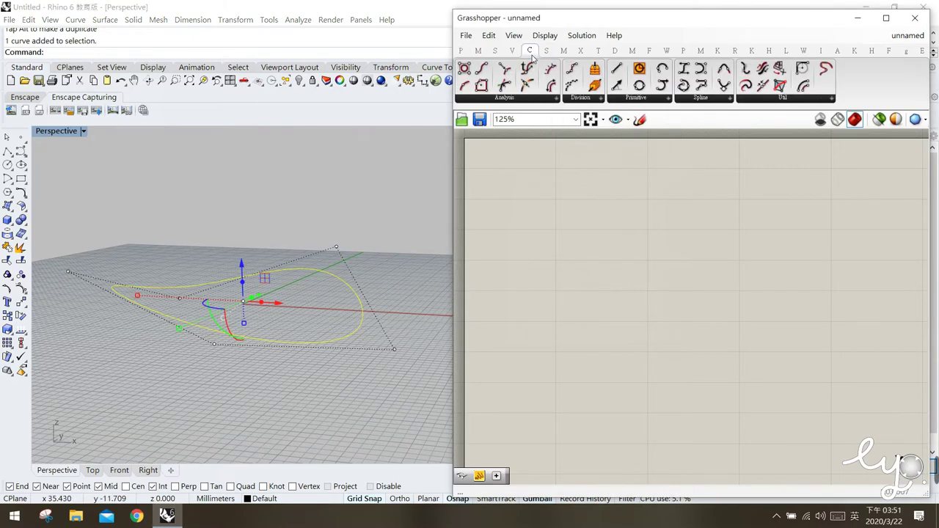
left_click(586, 100)
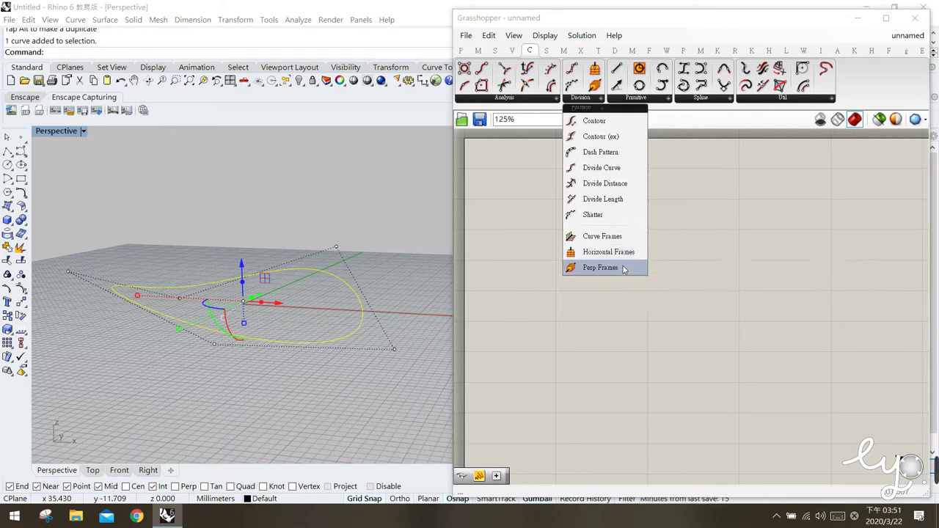
left_click_drag(626, 270, 628, 268)
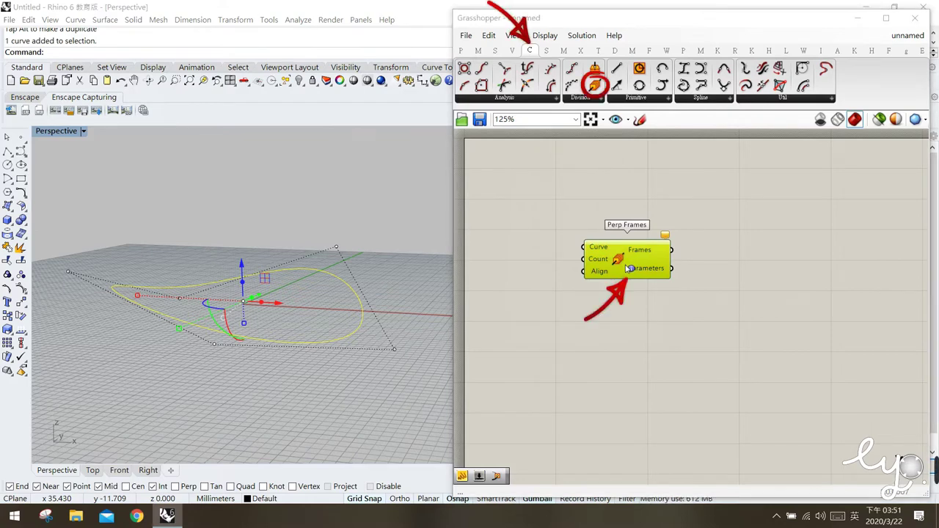
left_click_drag(629, 269, 669, 261)
left_click(593, 308)
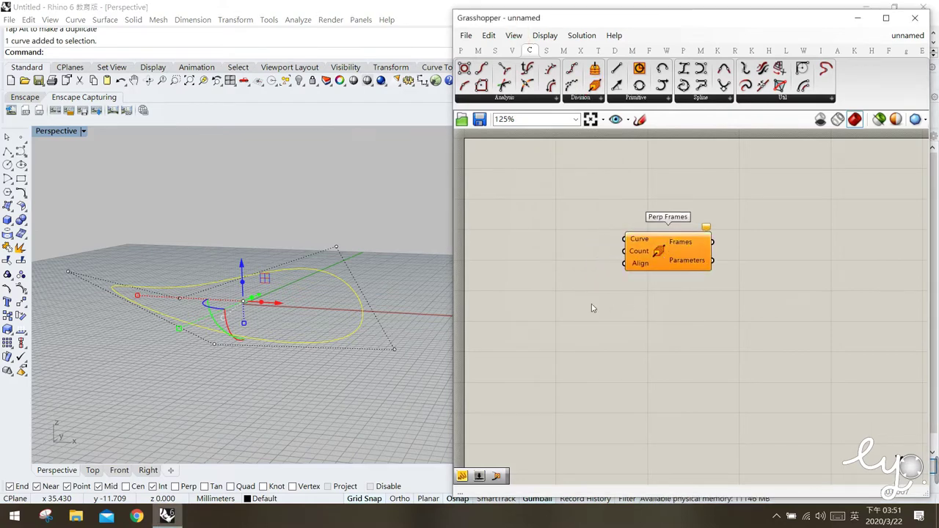
Add a Curve parameter beside Perp Frames and reference the wavy closed curve from the Rhino viewport in it
left_click(461, 50)
left_click(385, 212)
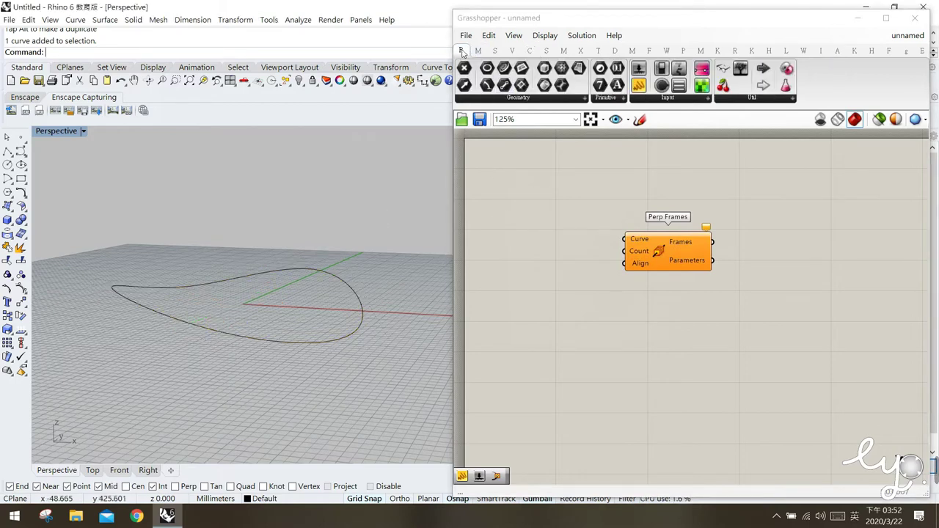
mouse_move(462, 53)
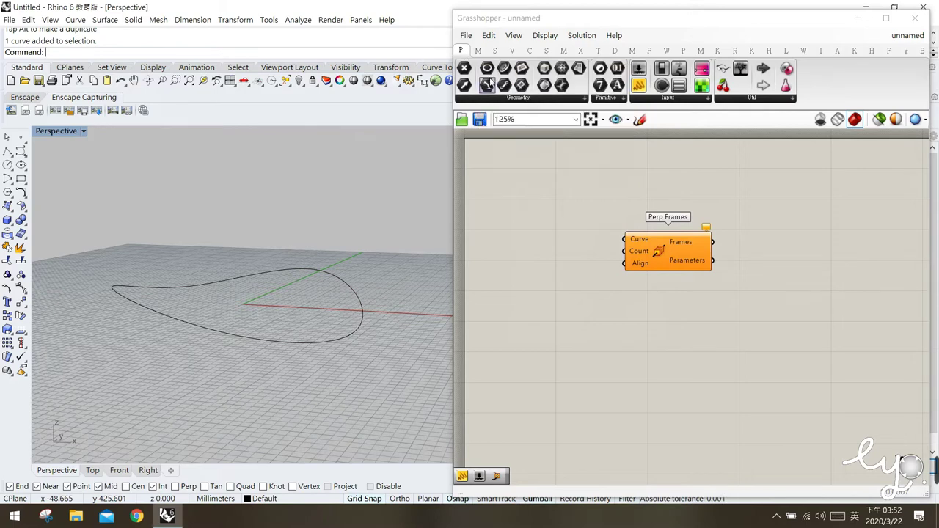
left_click_drag(504, 71, 559, 235)
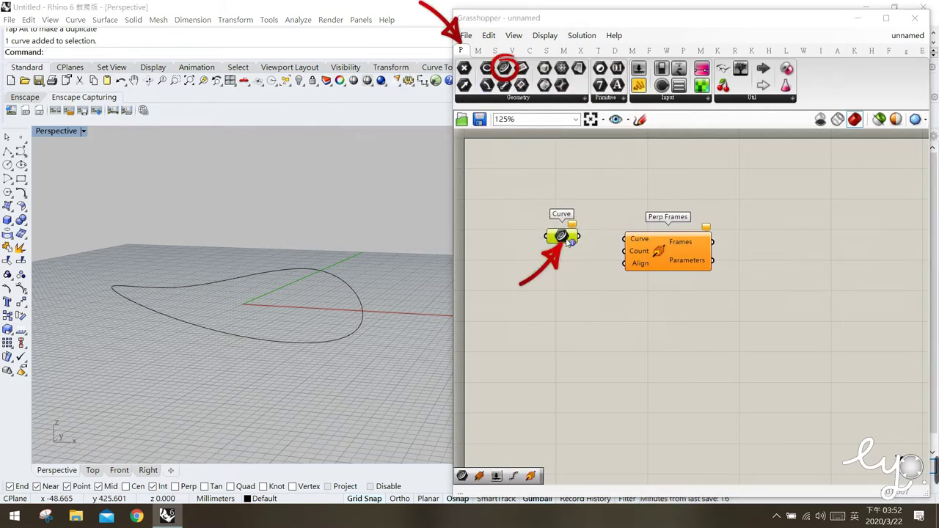
right_click(562, 236)
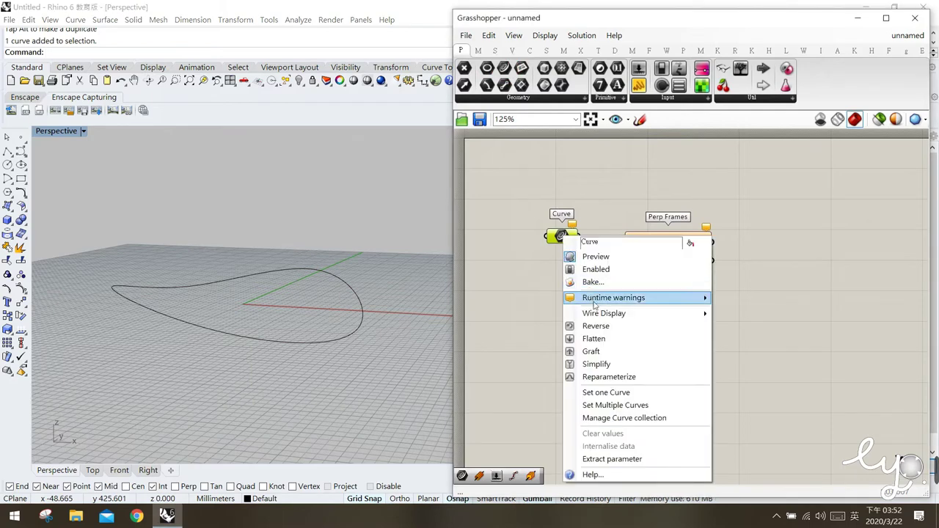
left_click(626, 394)
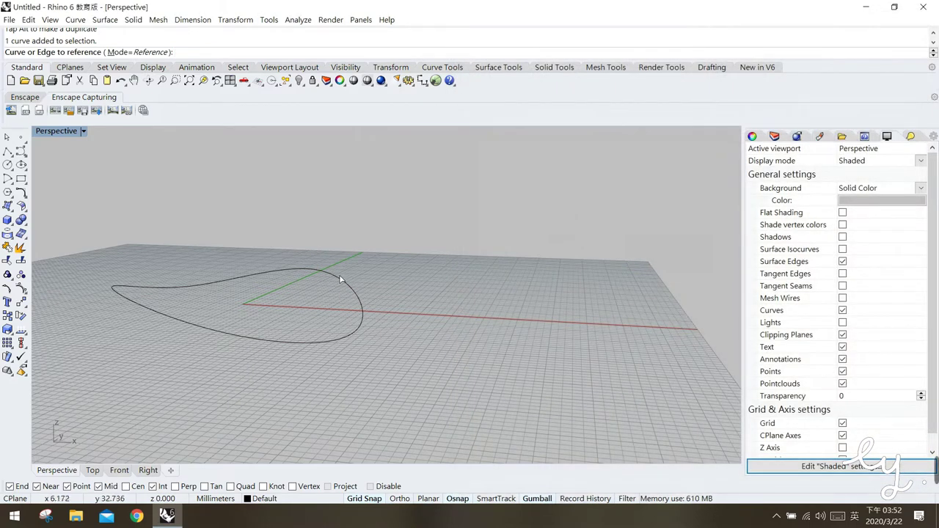
left_click(339, 274)
left_click(610, 267)
Position the Curve parameter near Perp Frames and connect it to the Curve input
left_click(565, 238)
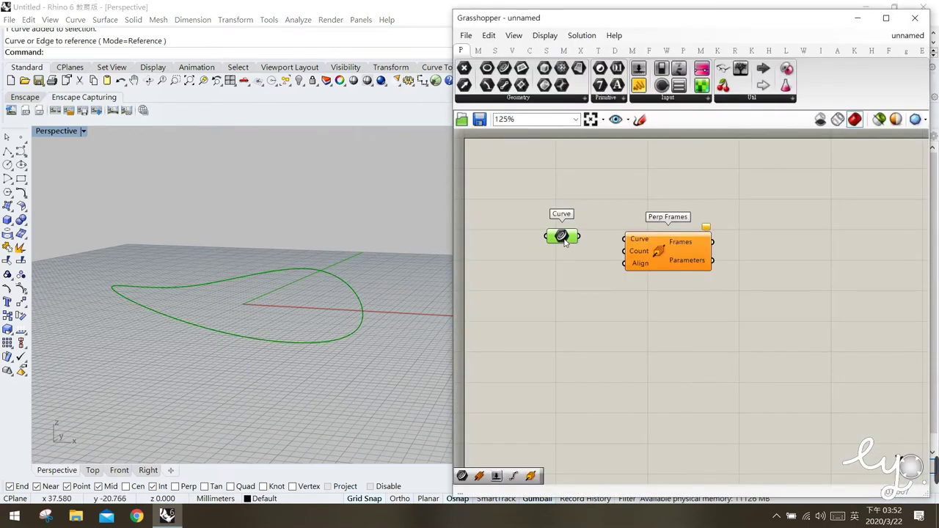
left_click_drag(569, 242, 594, 241)
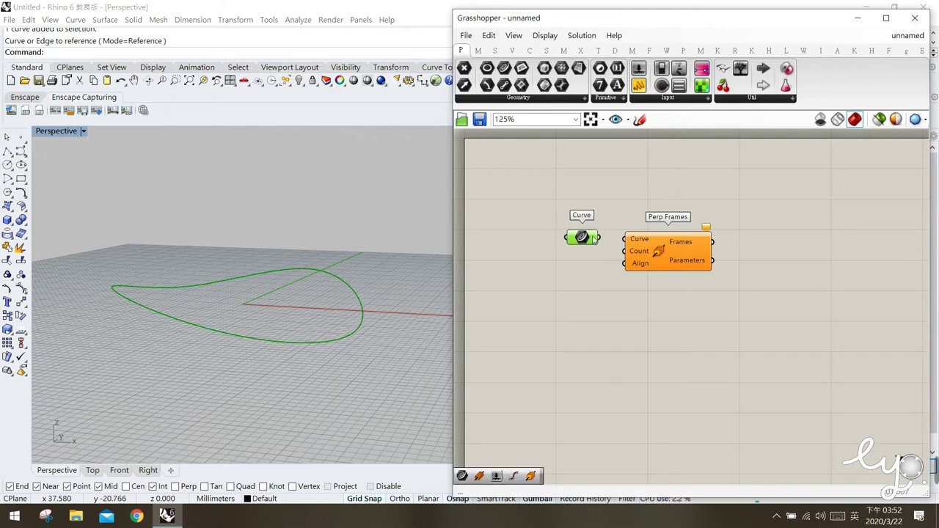
left_click_drag(655, 251, 620, 237)
left_click(588, 317)
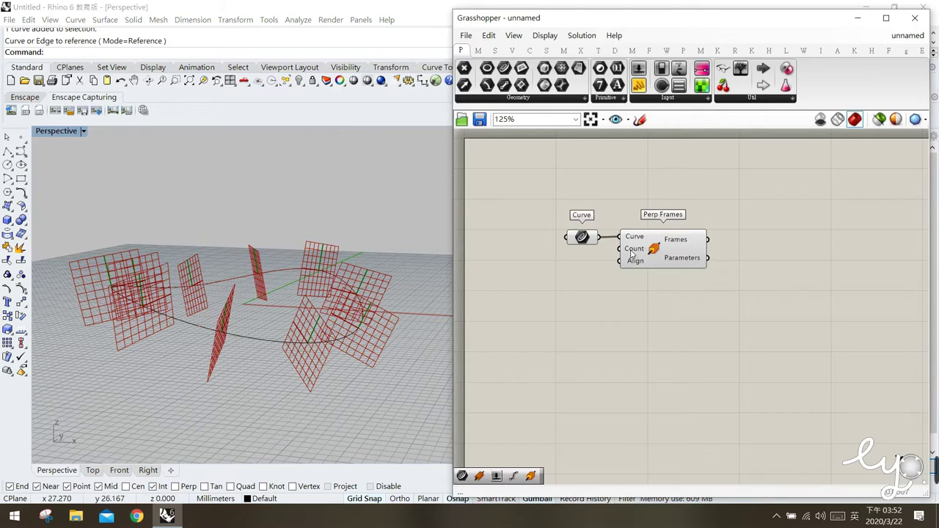
left_click(652, 254)
left_click_drag(652, 254, 652, 255)
Add a number slider with the value 3 and connect it to the Count input of Perp Frames
double_click(568, 270)
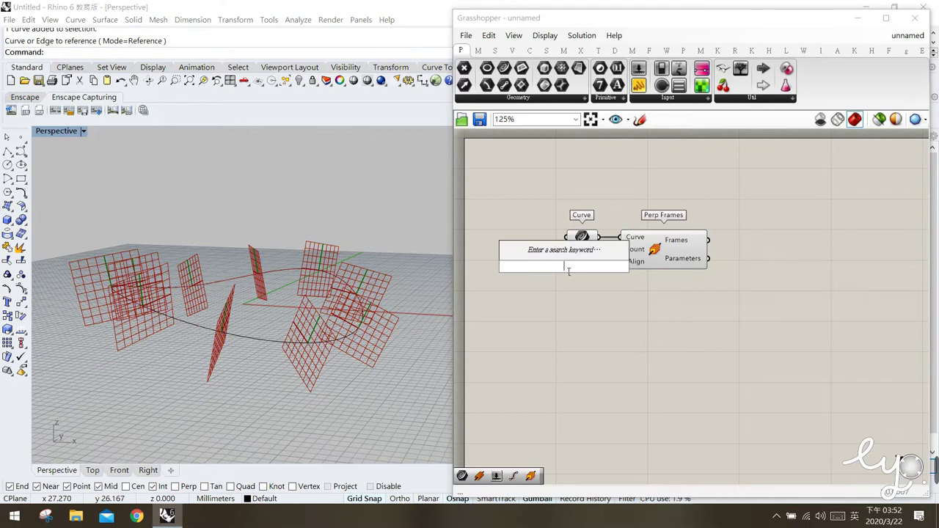
type("3")
key("Return")
left_click_drag(561, 270, 538, 261)
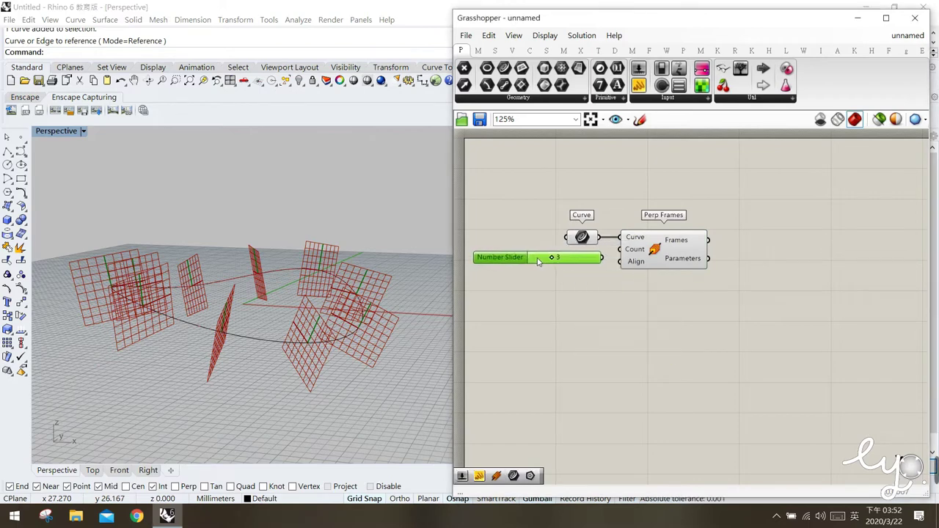
left_click_drag(622, 250, 602, 257)
left_click(613, 338)
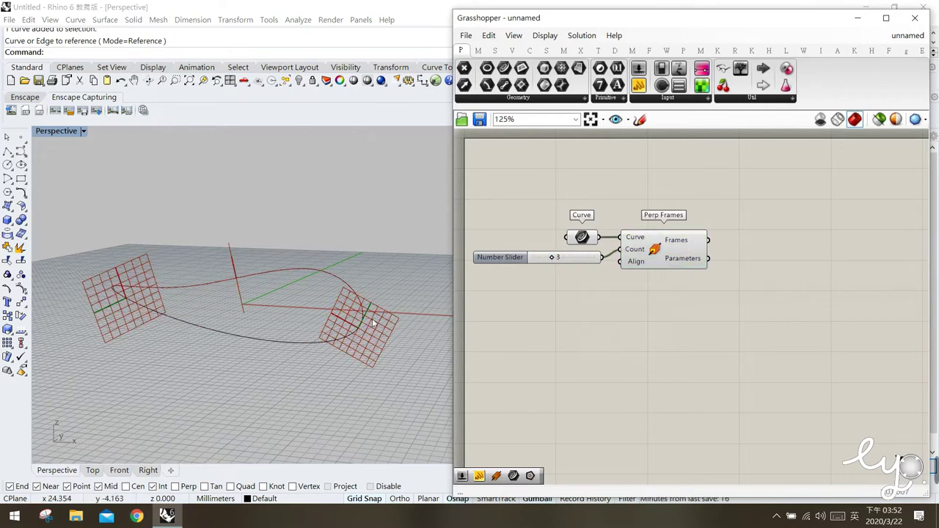
Examine from several angles how the perpendicular frames and their axes are oriented along the curve
right_click_drag(372, 323, 297, 338)
left_click_drag(297, 338, 226, 302)
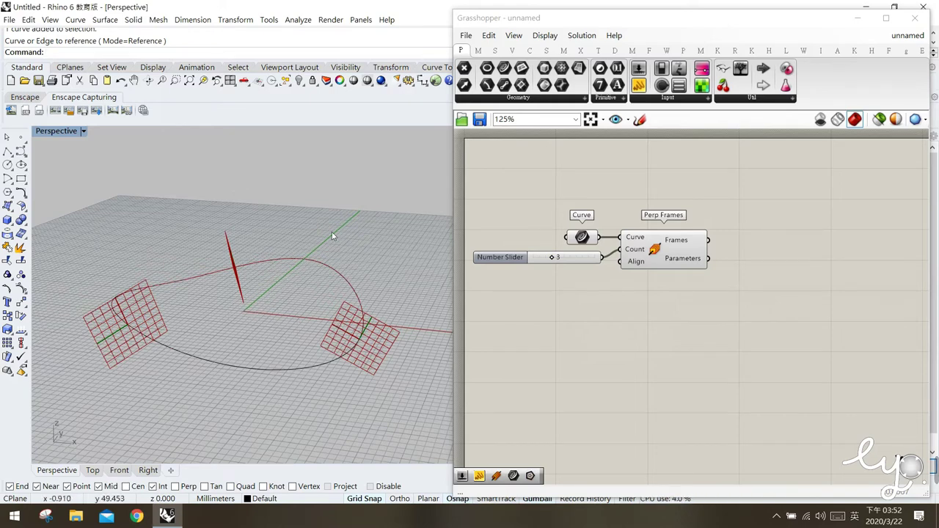
right_click_drag(305, 323, 301, 304)
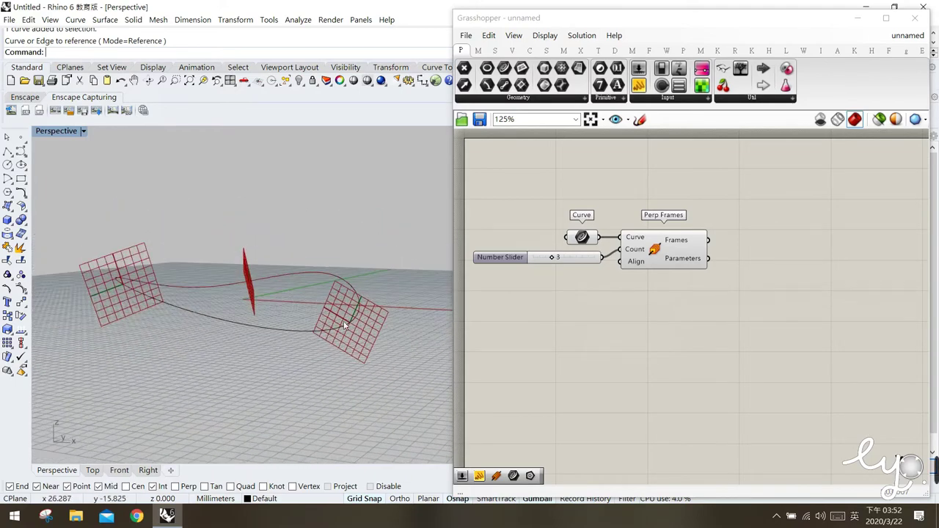
right_click_drag(362, 335, 297, 282)
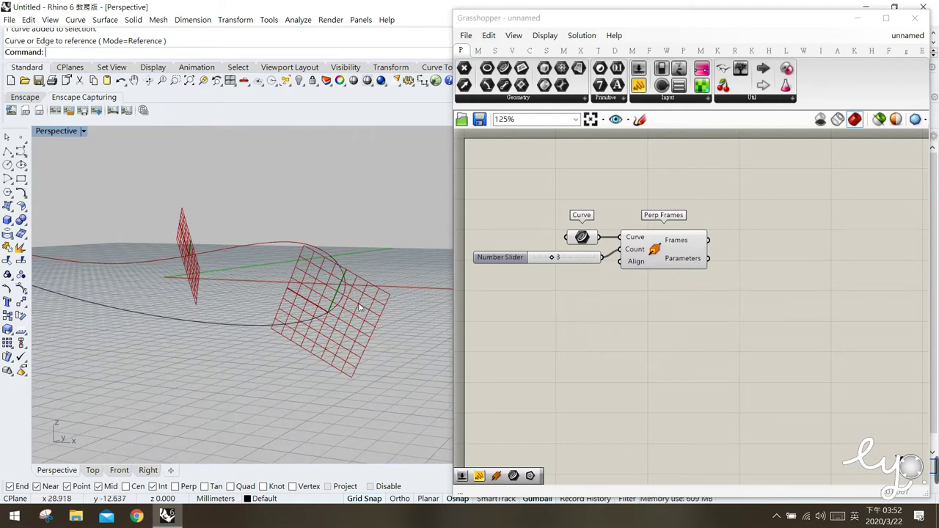
left_click(275, 327)
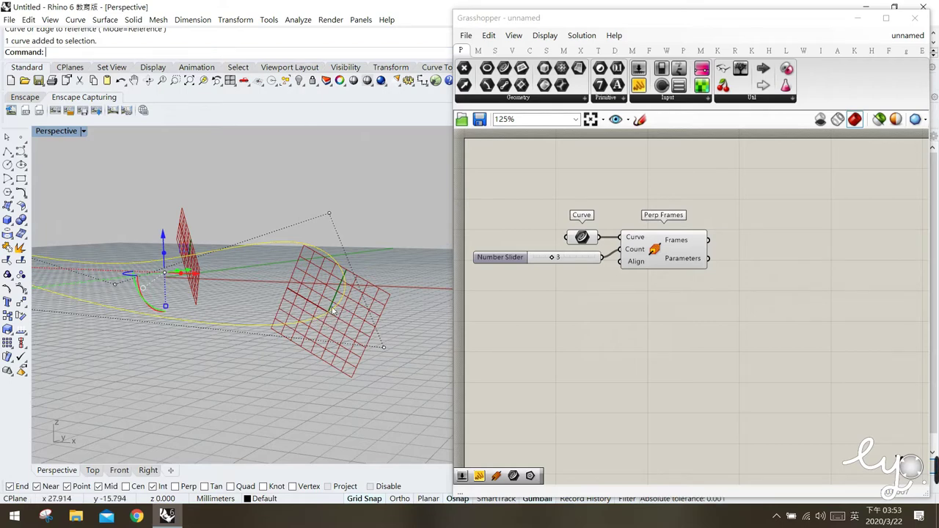
left_click(355, 321)
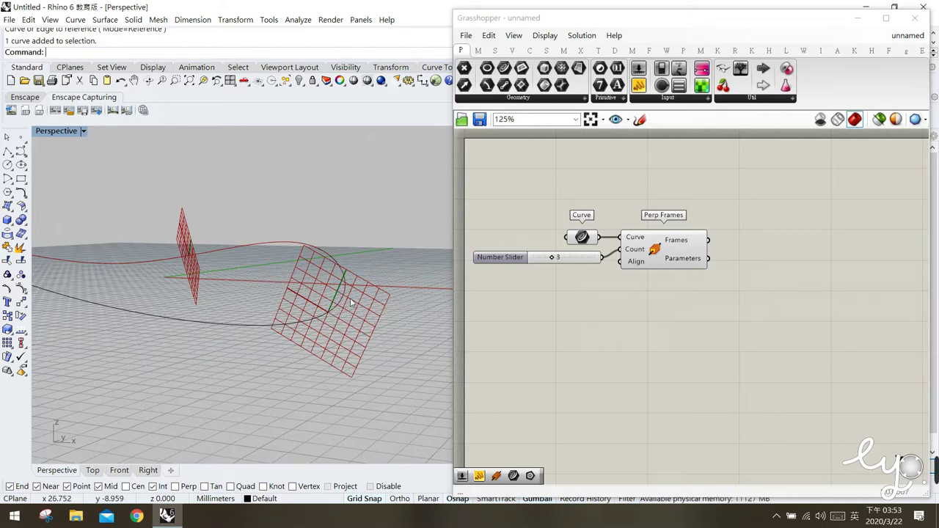
Sketch three axis arrows from a common origin on the canvas to illustrate a frame's directions, and discard the sketch
left_click(639, 119)
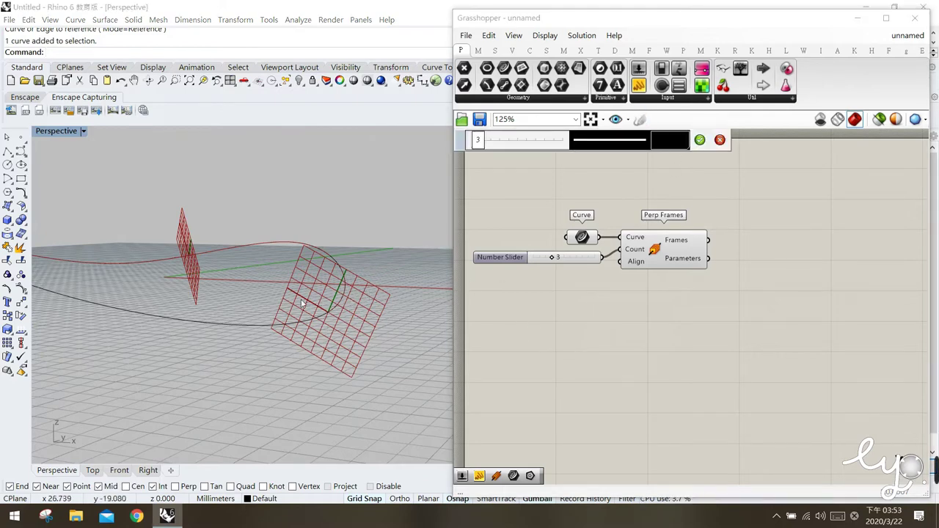
mouse_move(605, 352)
left_mouse_down()
mouse_move(546, 315)
mouse_move(563, 317)
left_mouse_up()
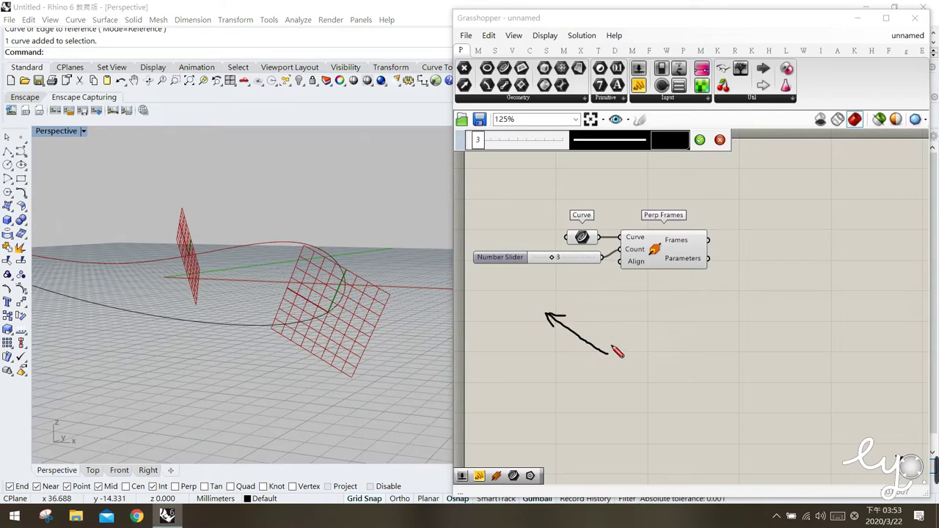
mouse_move(615, 361)
left_mouse_down()
mouse_move(673, 295)
mouse_move(658, 298)
mouse_move(675, 293)
mouse_move(687, 303)
left_mouse_up()
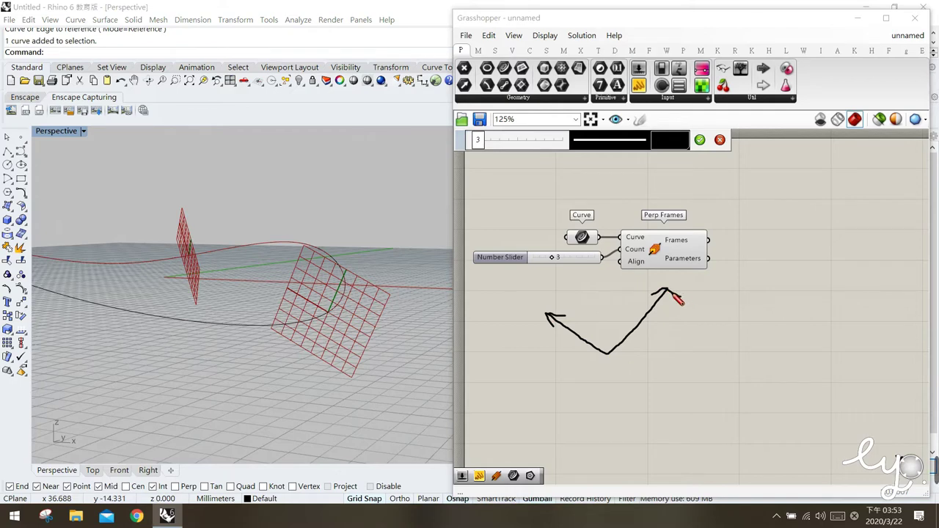
mouse_move(609, 356)
left_mouse_down()
mouse_move(677, 332)
mouse_move(666, 330)
mouse_move(680, 332)
mouse_move(676, 347)
mouse_move(654, 328)
mouse_move(673, 312)
mouse_move(682, 339)
left_mouse_up()
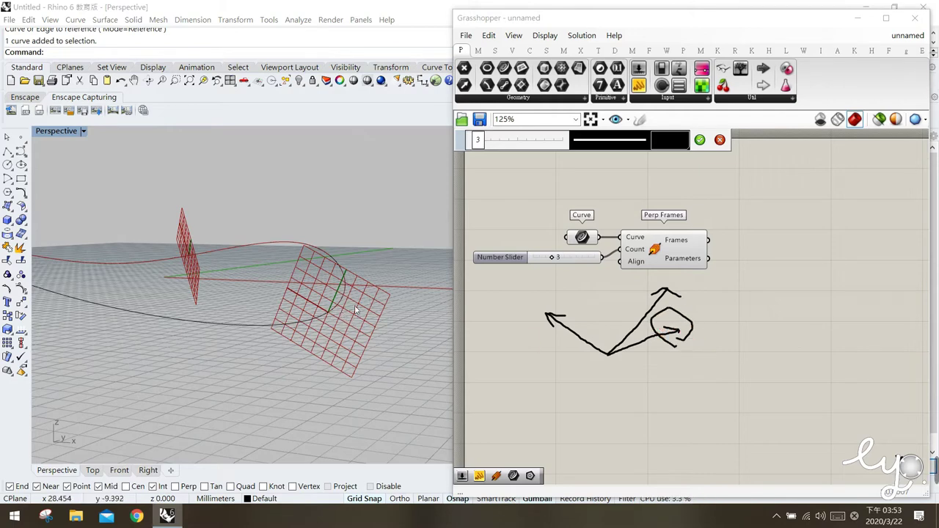
left_click(720, 140)
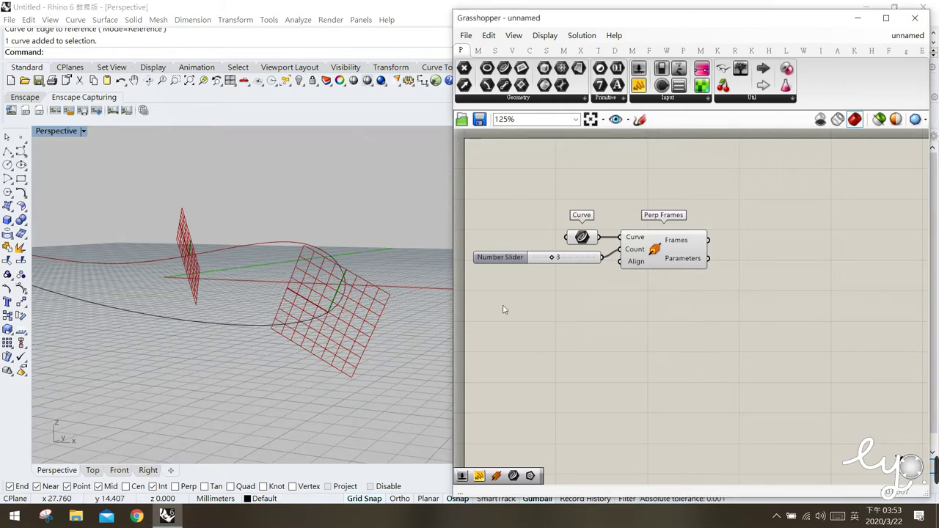
Add a Boolean Toggle set to False and connect it to the Align input of Perp Frames
mouse_move(360, 389)
right_mouse_down()
mouse_move(258, 361)
mouse_move(298, 379)
mouse_move(279, 379)
mouse_move(265, 353)
right_mouse_up()
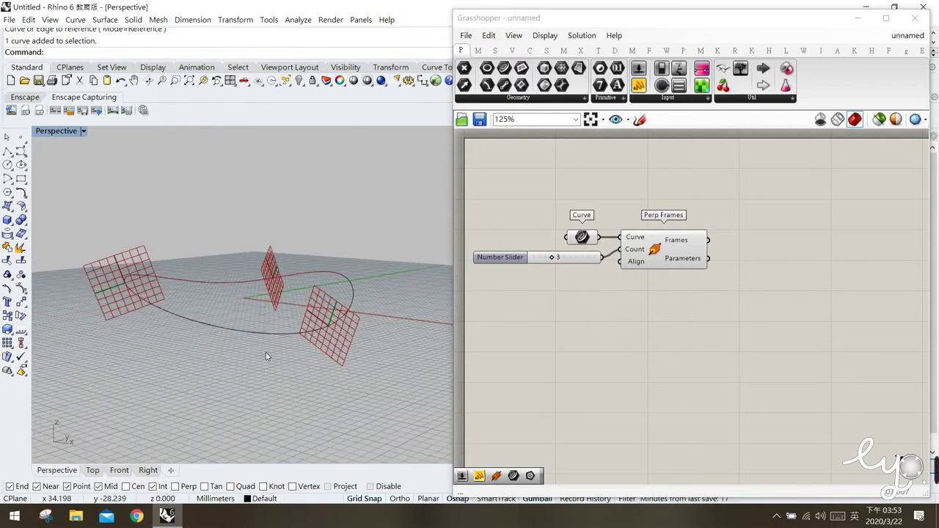
mouse_move(635, 267)
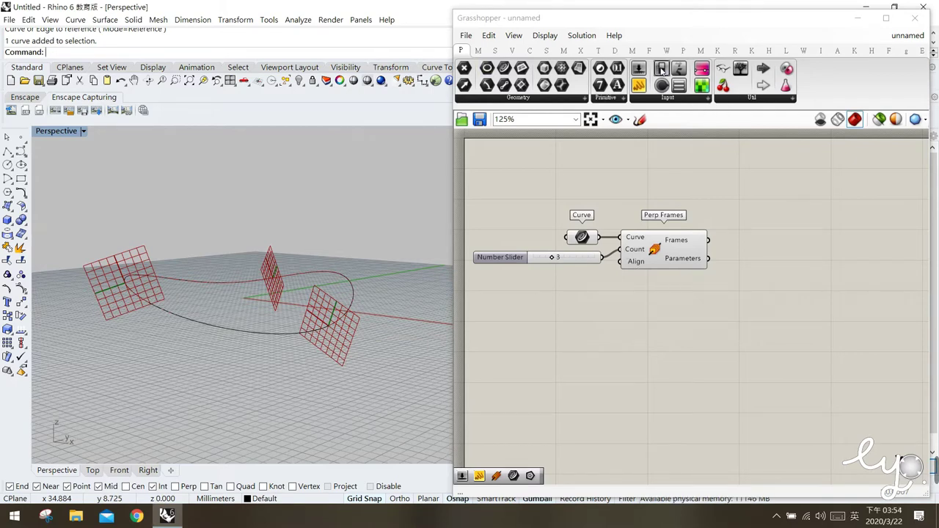
left_click_drag(679, 68, 629, 263)
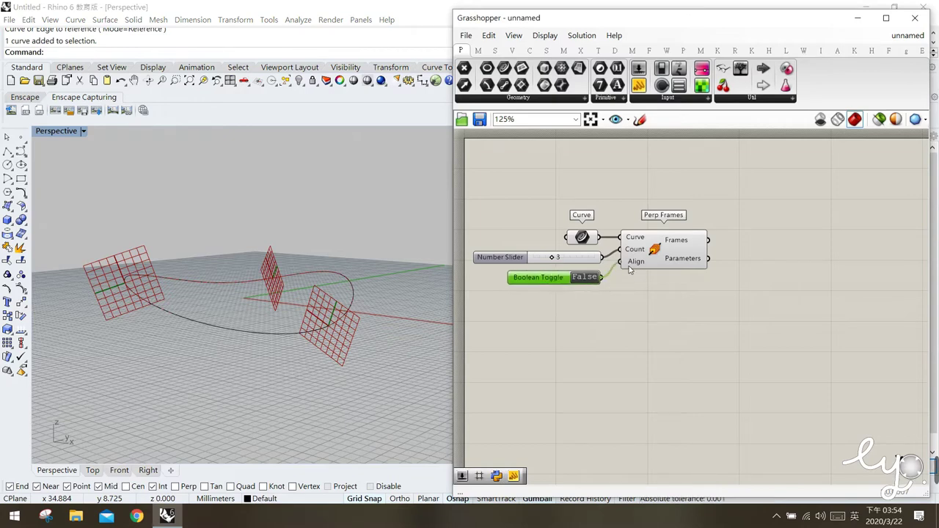
left_click(265, 275)
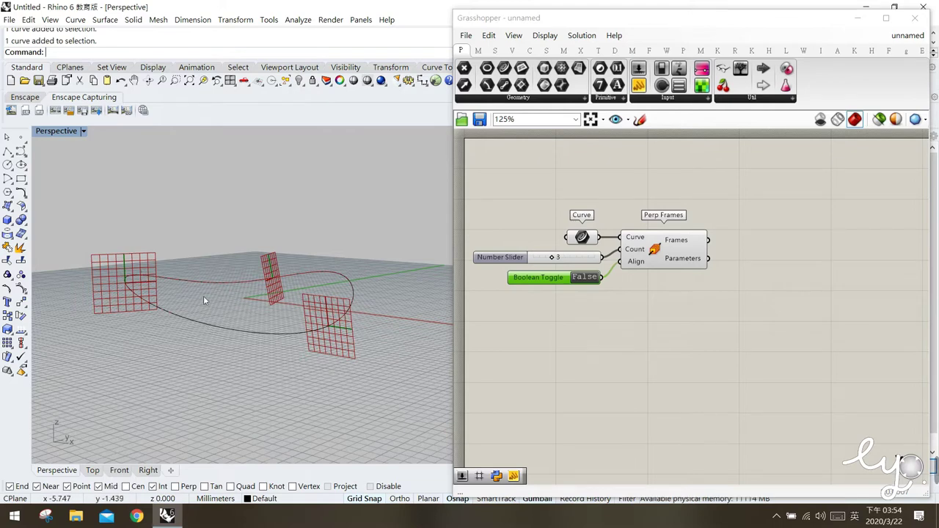
Switch the Boolean Toggle to True to compare the frames' alignment, and delete the toggle
left_click(584, 277)
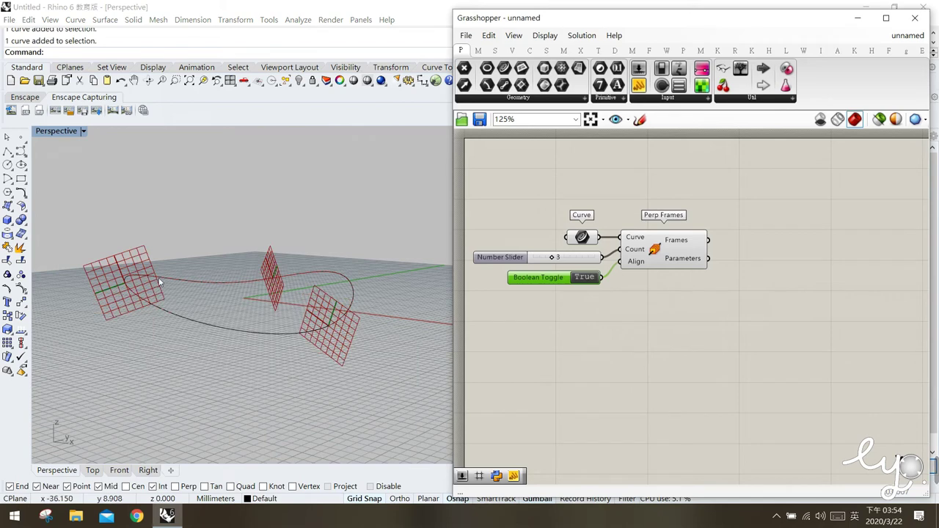
right_click_drag(268, 330, 360, 335)
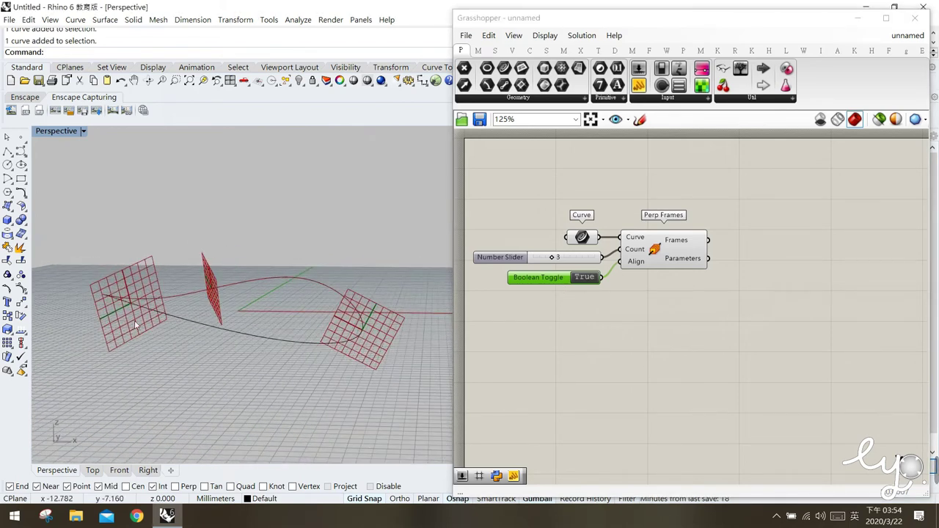
right_click_drag(195, 317, 293, 320)
left_click(657, 290)
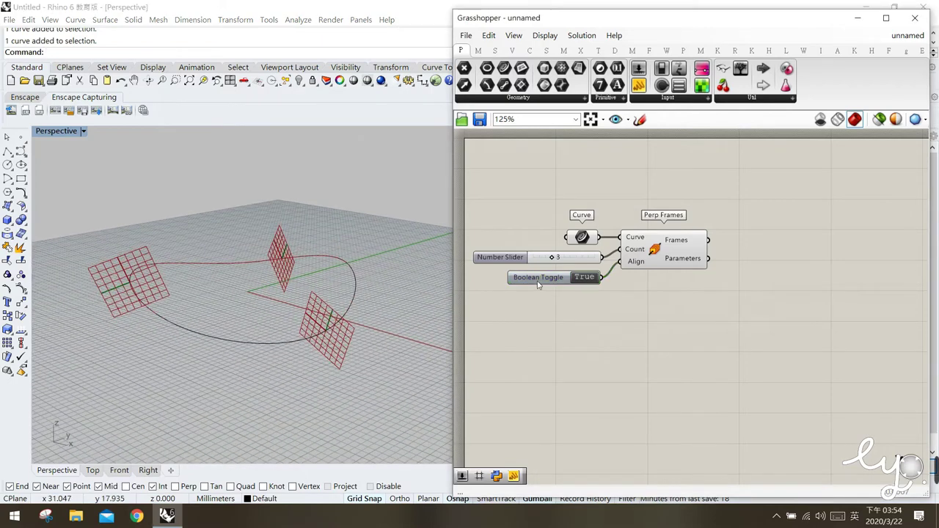
key("Delete")
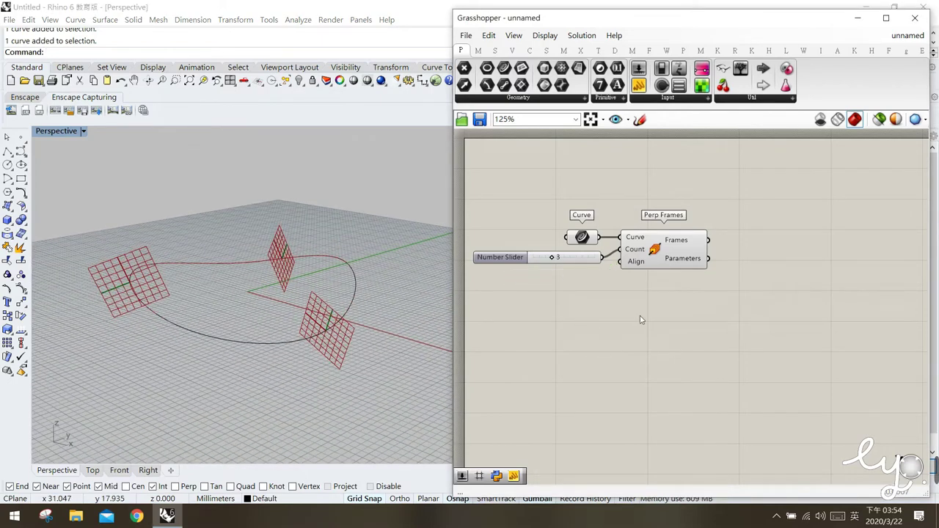
Add a Polygon component from the curve primitives beside Perp Frames
left_click(664, 251)
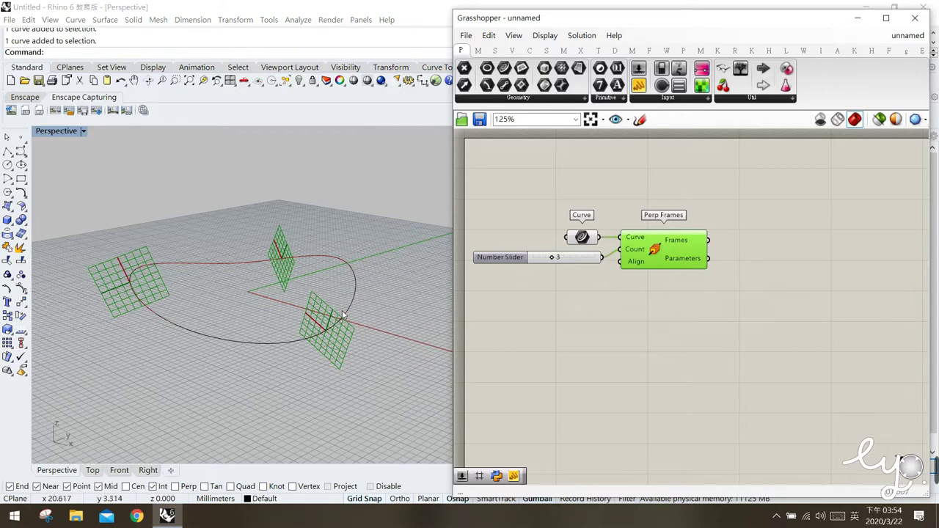
left_click(576, 333)
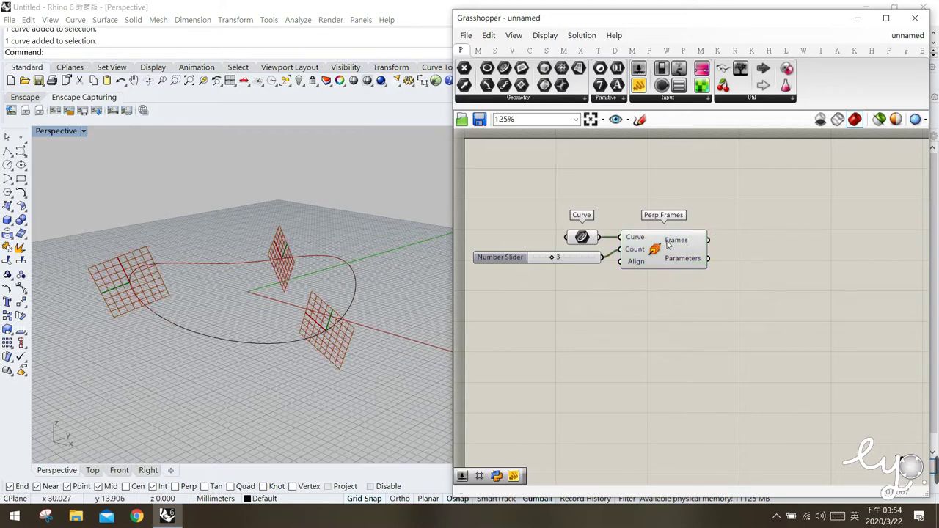
mouse_move(673, 244)
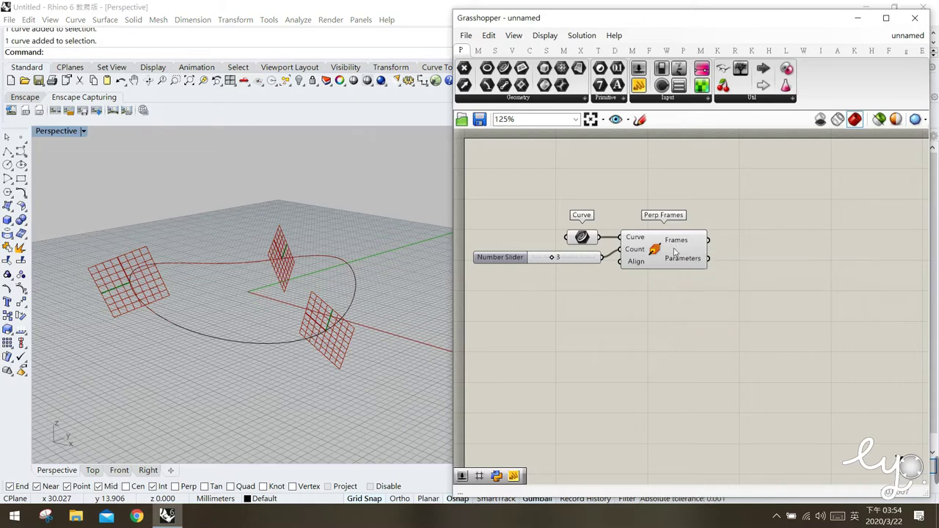
left_click(529, 50)
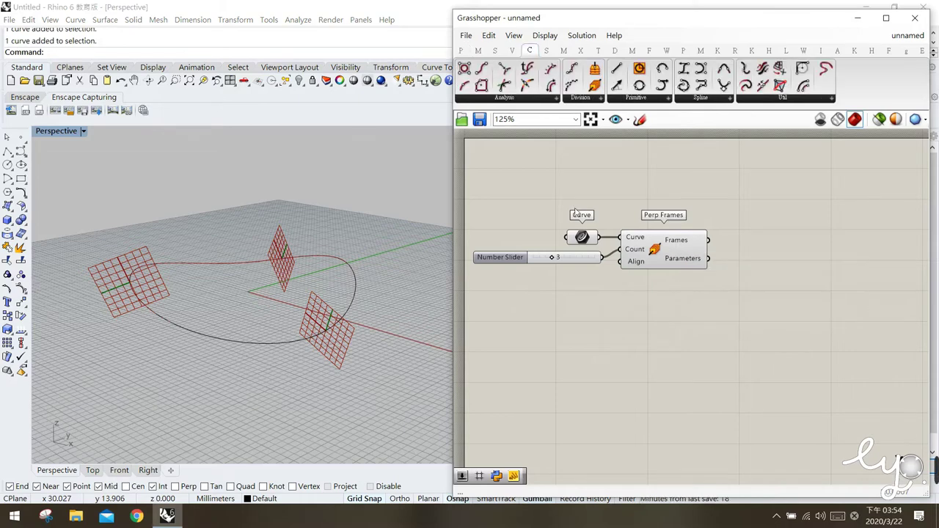
left_click(647, 101)
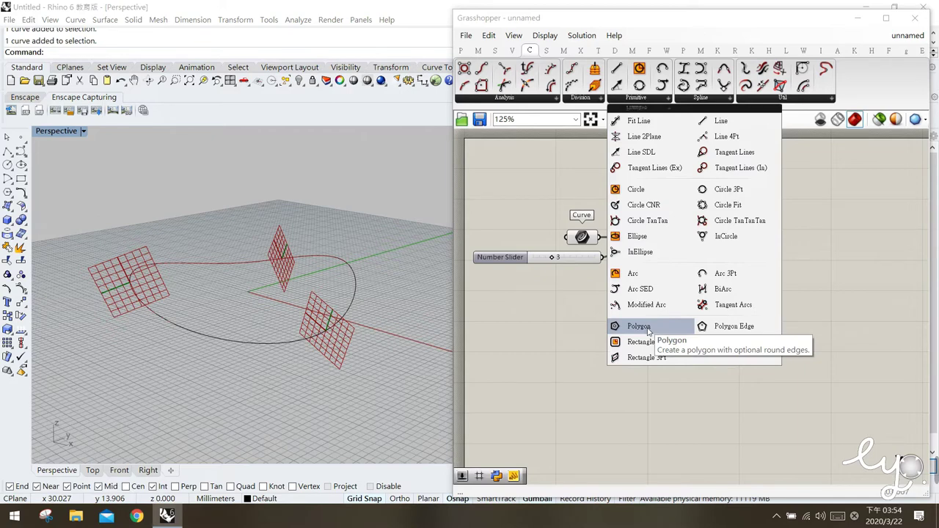
left_click_drag(646, 332, 759, 287)
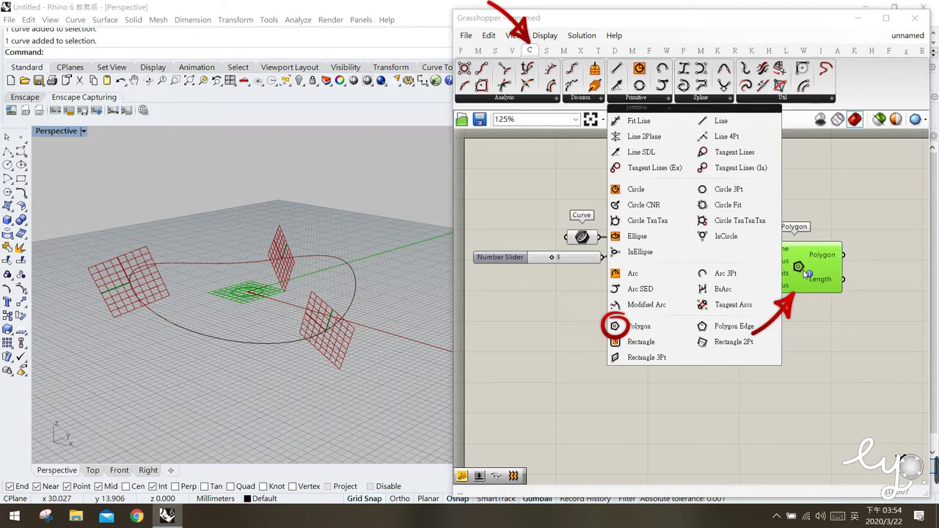
left_click(749, 372)
left_click(780, 249)
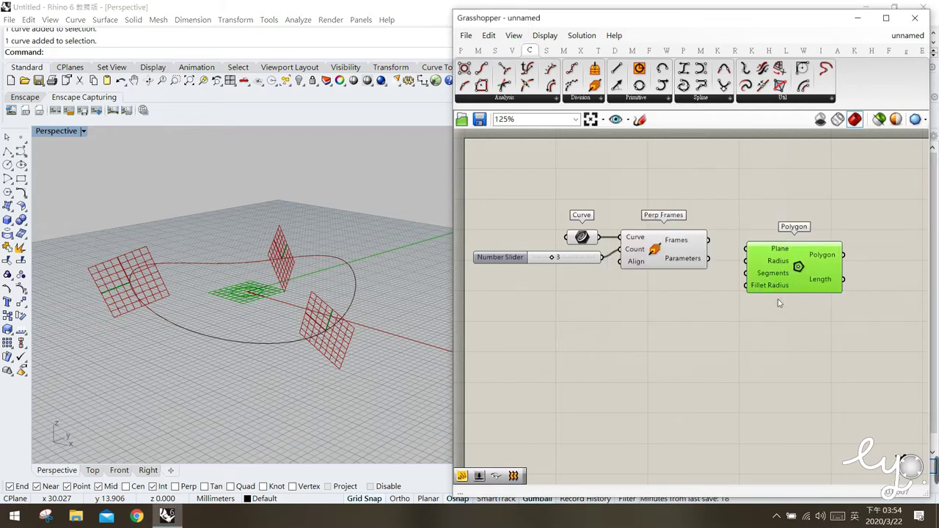
Connect the Frames output of Perp Frames to the Plane input of Polygon and align the Polygon component with Perp Frames
mouse_move(782, 250)
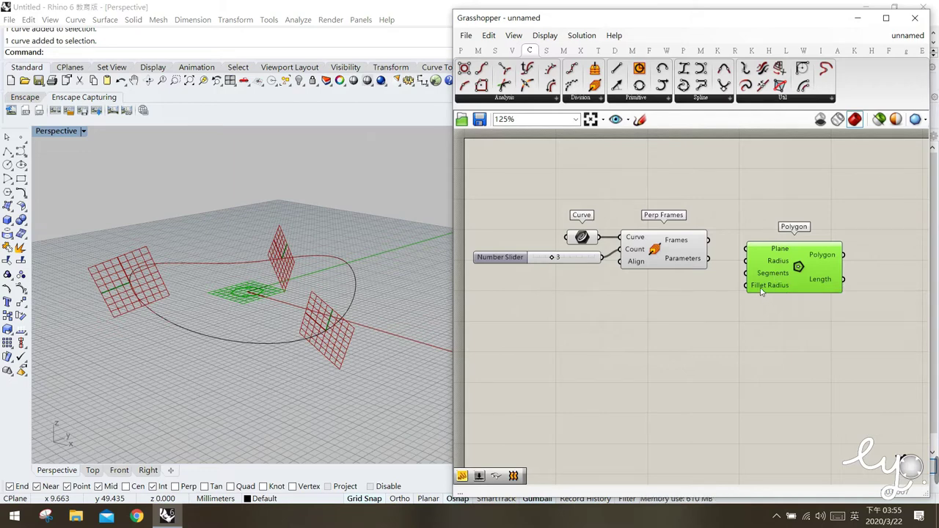
mouse_move(760, 291)
left_click(697, 291)
left_click(658, 249)
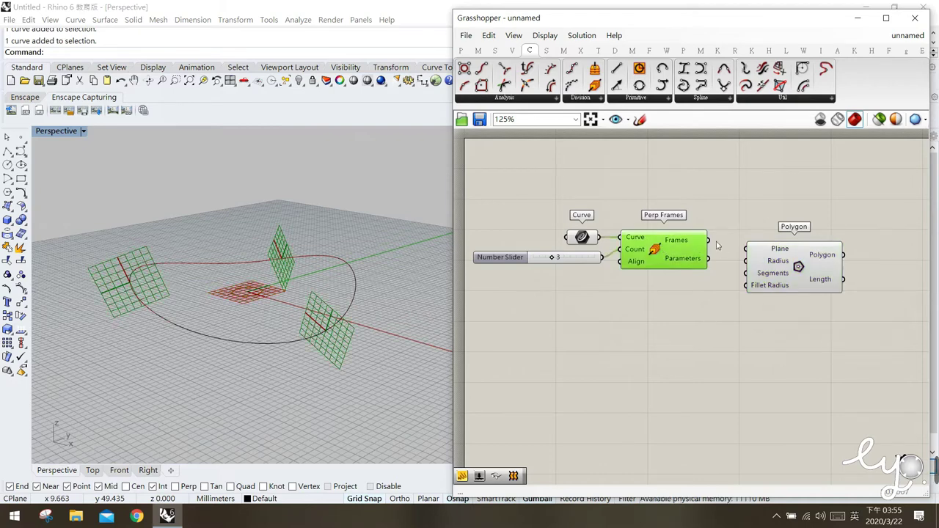
mouse_move(674, 247)
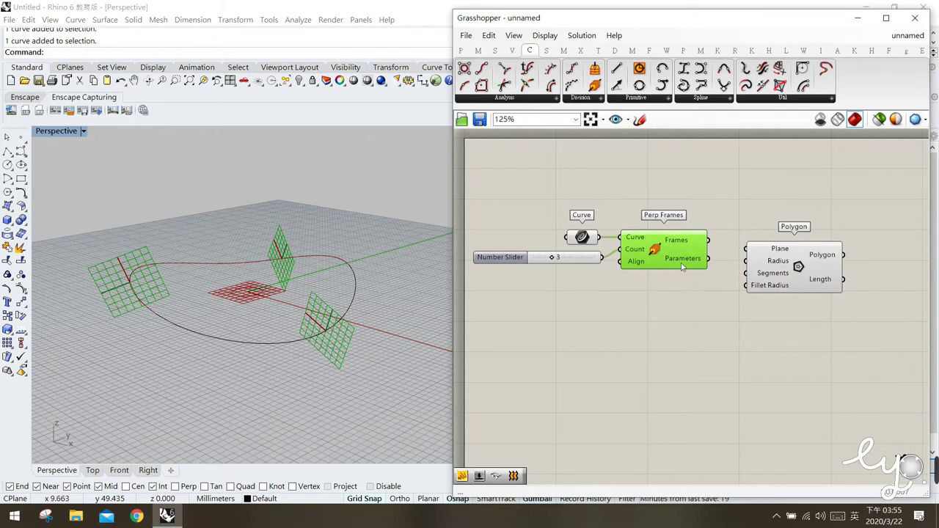
mouse_move(682, 267)
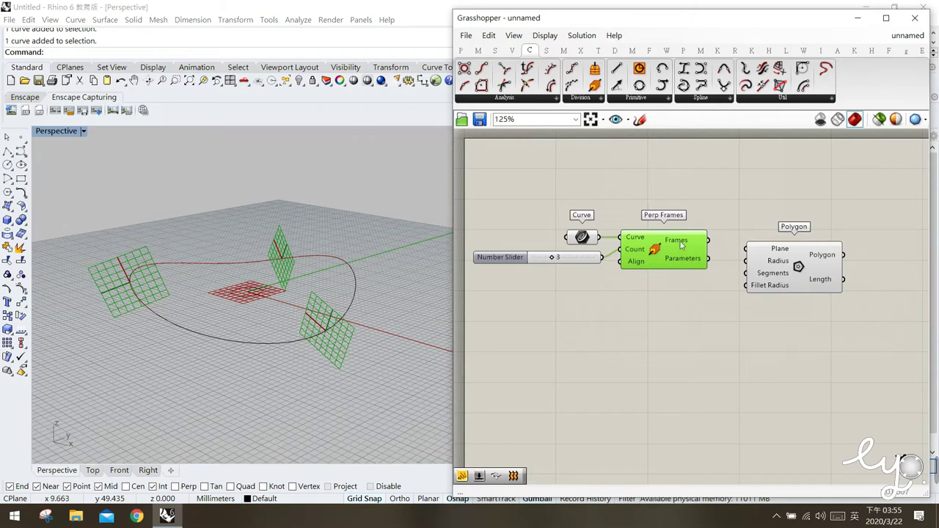
left_click_drag(708, 240, 776, 252)
left_click(741, 320)
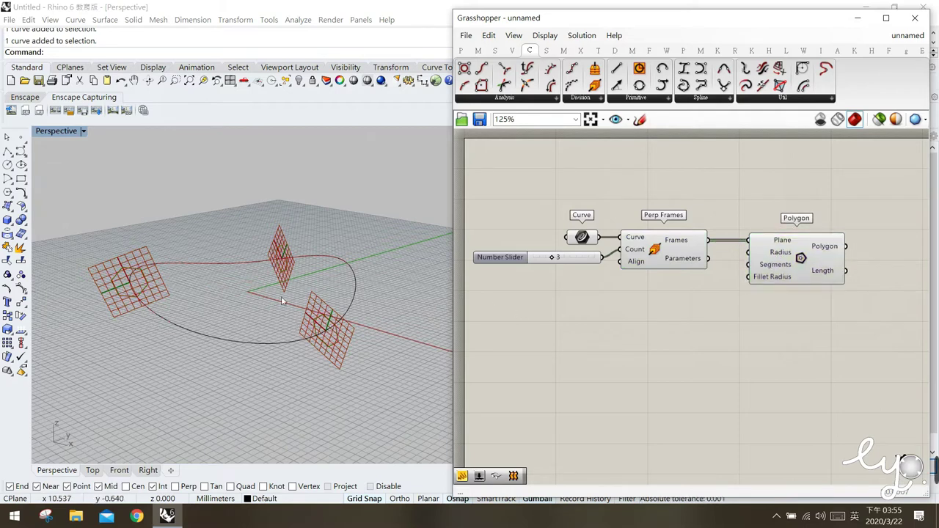
Hide the preview of Perp Frames, leaving the polygons displayed along the curve
left_click(785, 264)
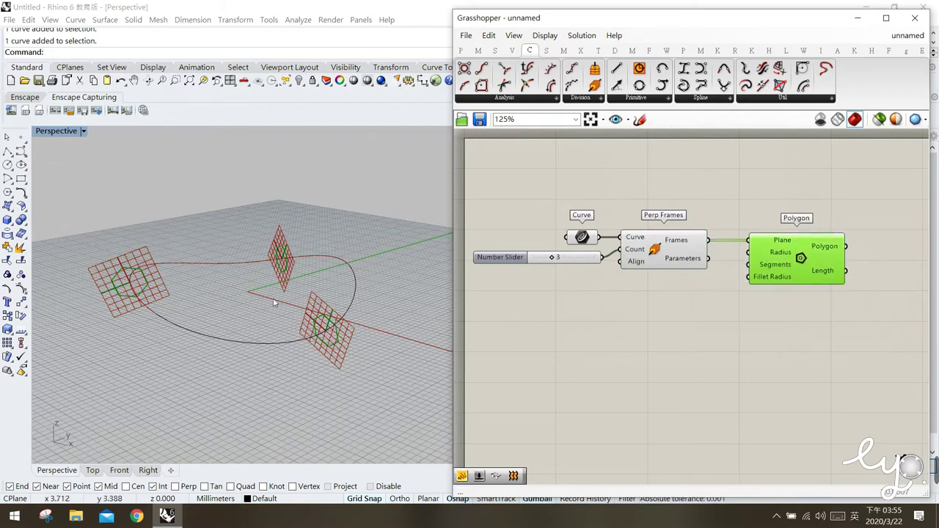
left_click(623, 328)
left_click(662, 258)
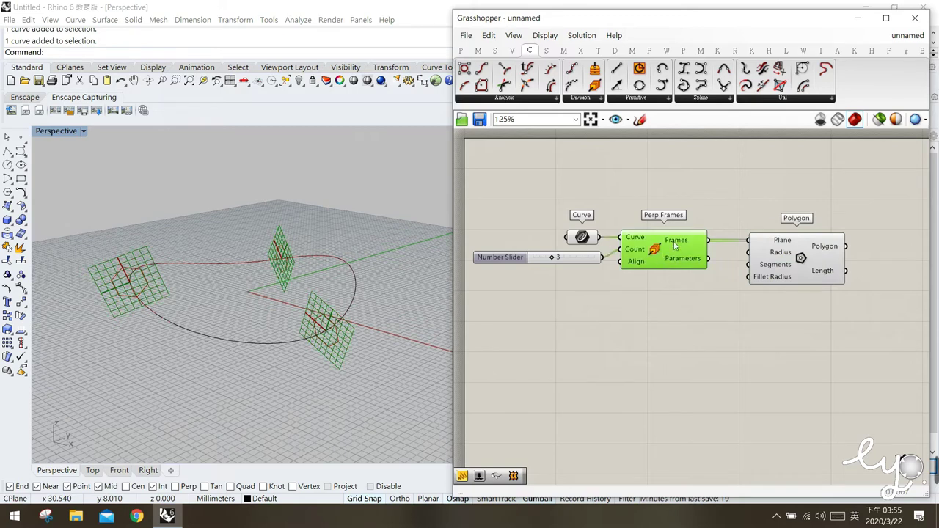
middle_click(659, 253)
left_click(722, 212)
left_click(739, 347)
left_click(800, 257)
left_click(762, 332)
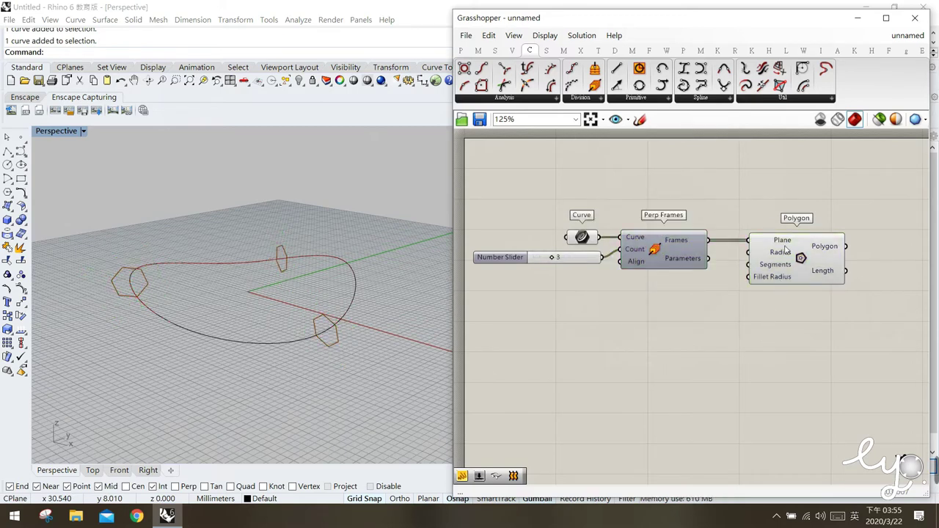
Add a number slider with the value 6 and connect it to the Segments input of Polygon
mouse_move(775, 268)
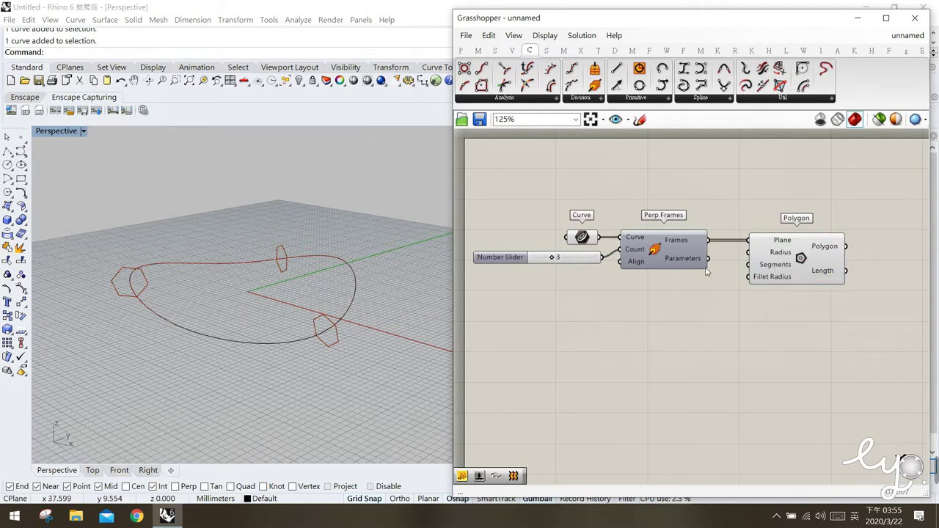
double_click(677, 330)
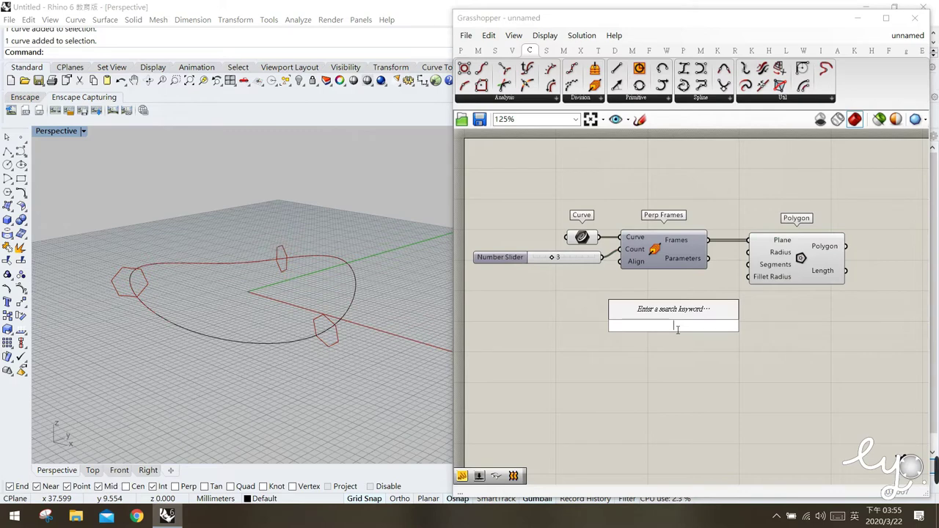
type("6")
key("Return")
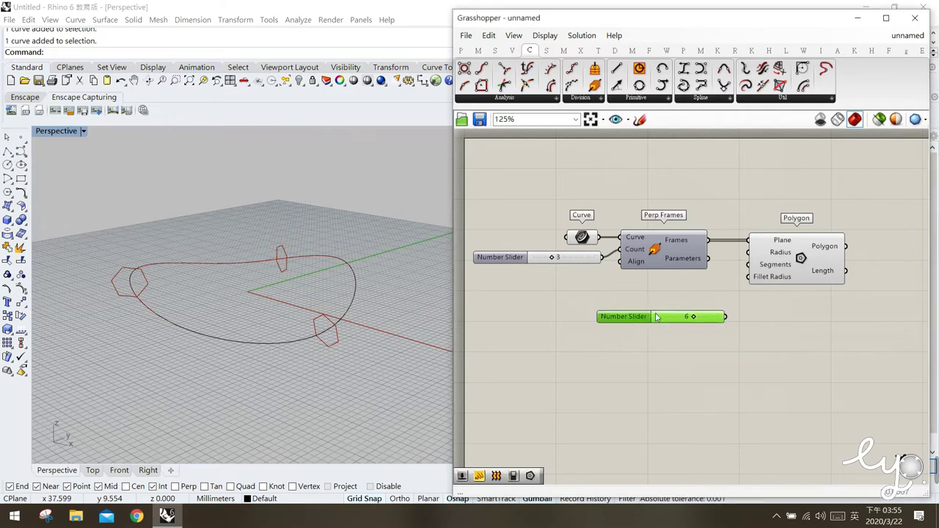
left_click_drag(716, 310, 748, 264)
left_click(758, 335)
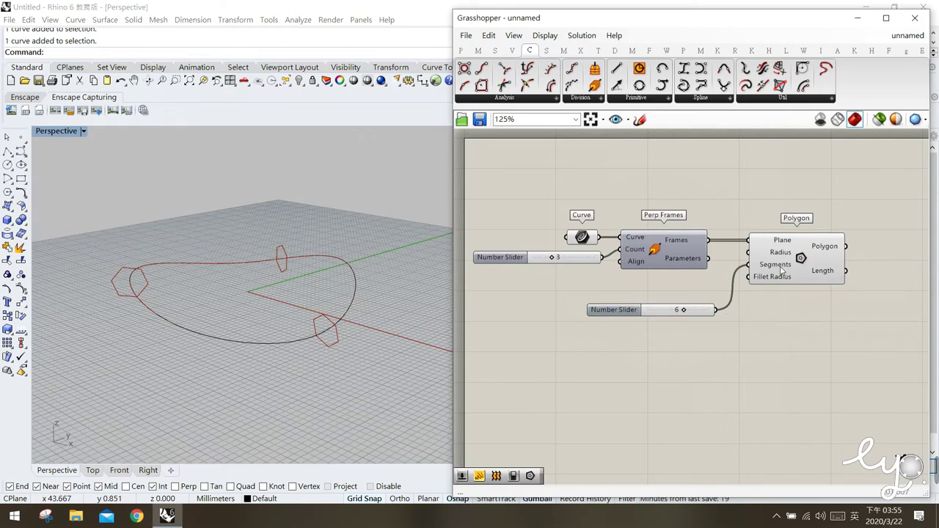
Add a number slider with the value 5 and connect it to the Radius input of Polygon
mouse_move(781, 270)
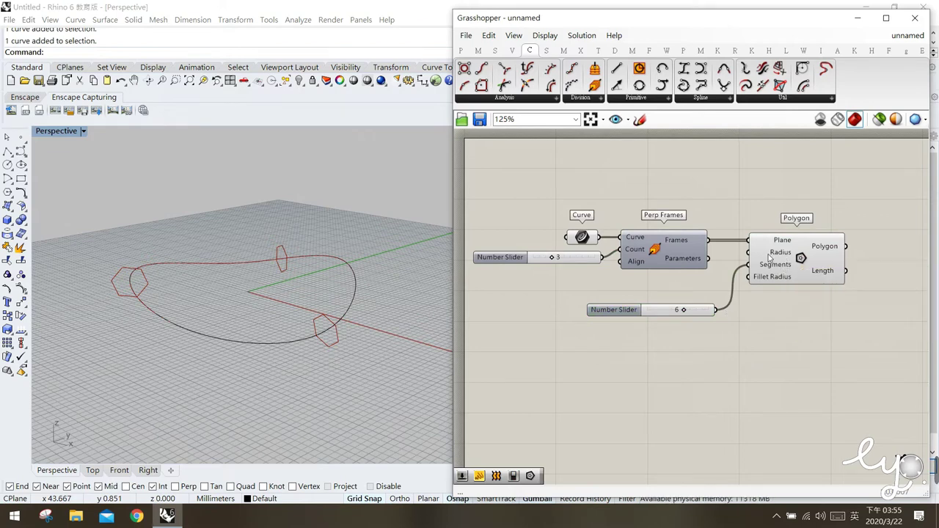
double_click(665, 284)
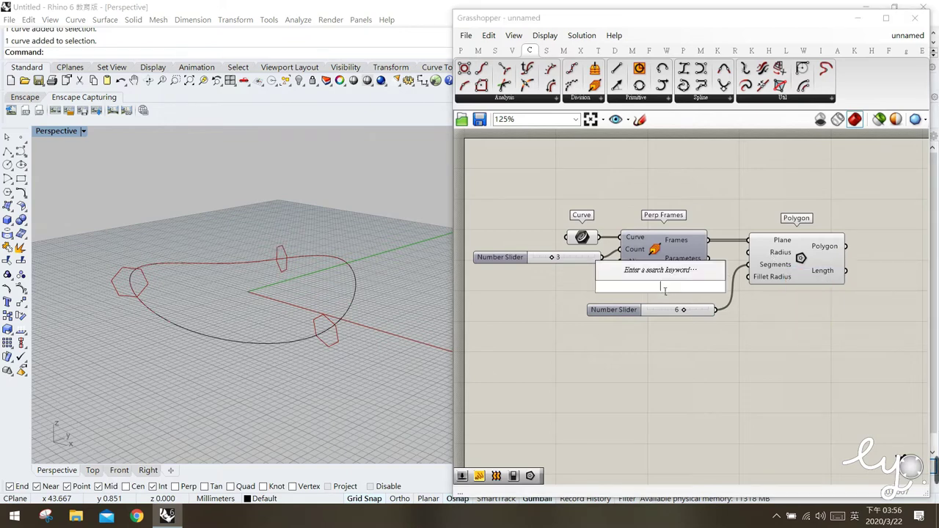
type("5")
key("Return")
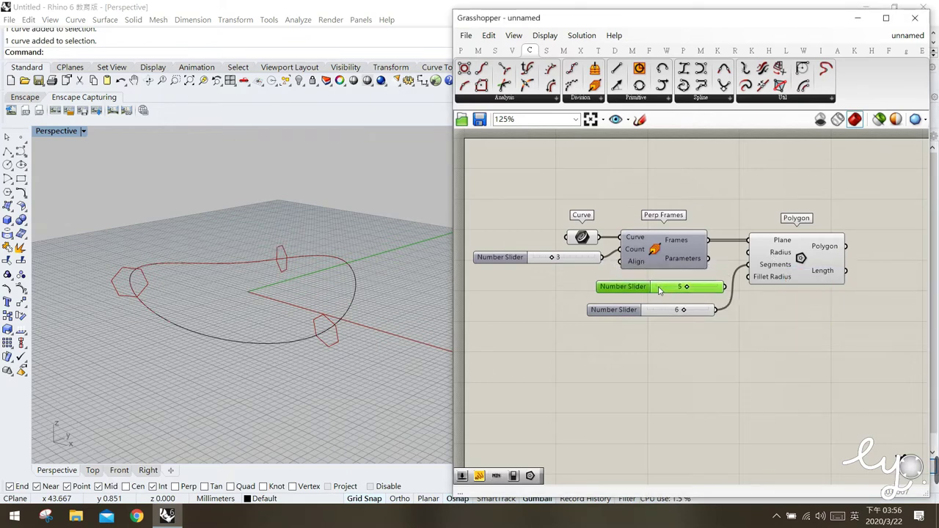
left_click_drag(712, 286, 748, 253)
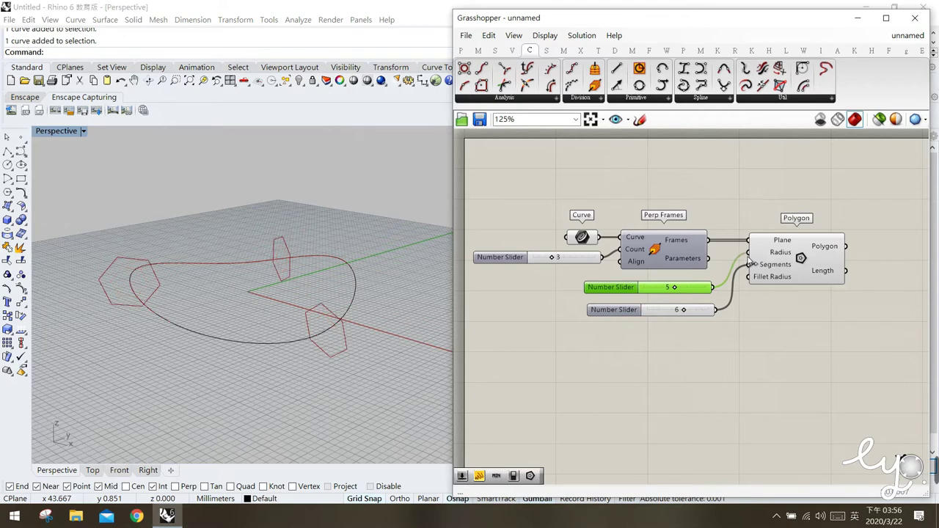
left_click(770, 304)
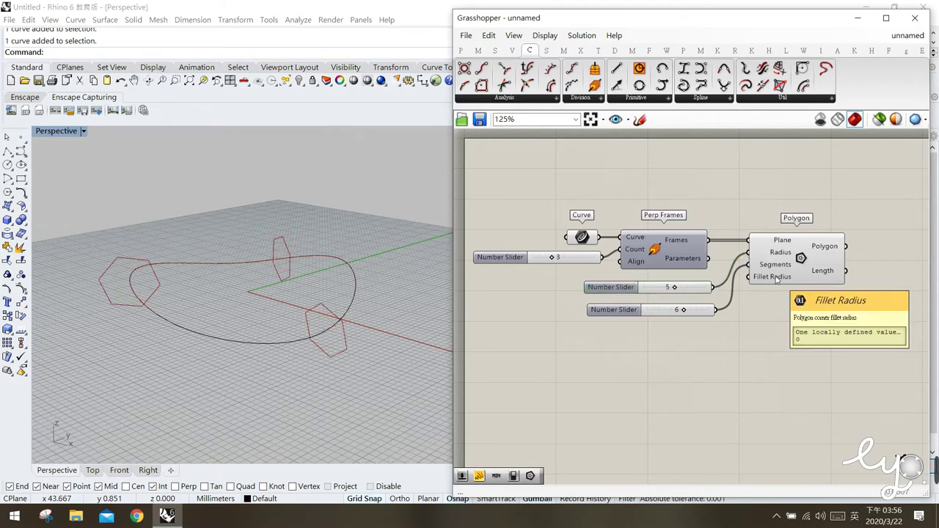
Add a number slider with the value 1 below the other sliders and connect it to the Fillet Radius input of Polygon
double_click(617, 408)
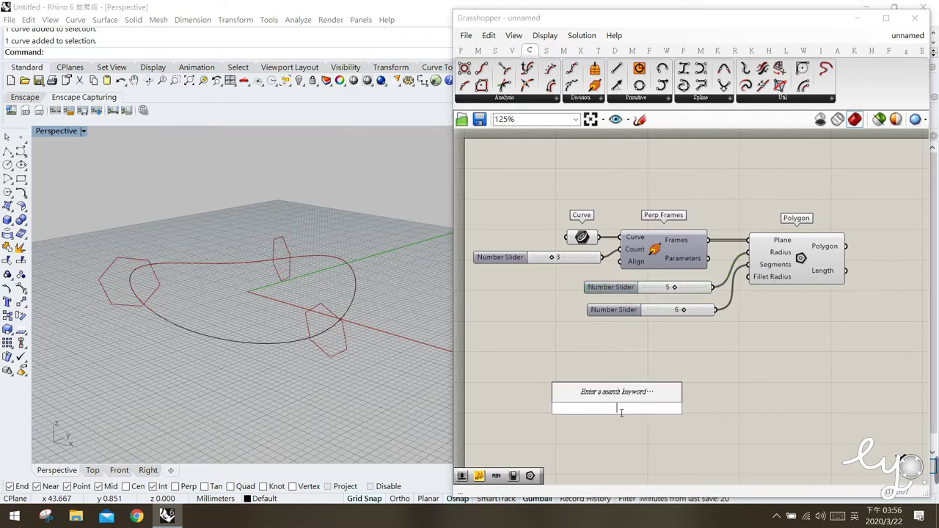
type("1")
key("Return")
left_click_drag(619, 409, 648, 334)
left_click_drag(708, 334, 748, 276)
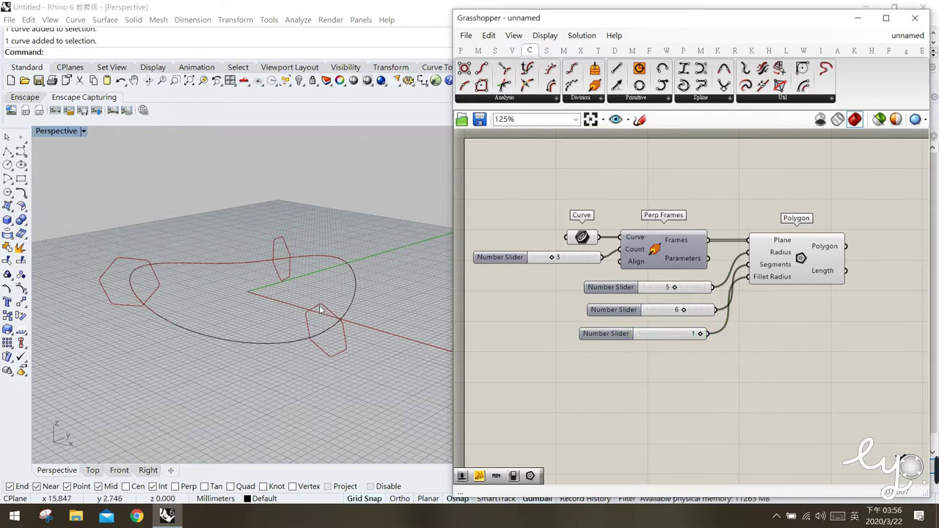
Set the Fillet Radius slider to 0 and shift the Polygon component slightly toward Perp Frames
mouse_move(646, 338)
left_mouse_down()
mouse_move(723, 340)
mouse_move(655, 346)
left_mouse_up()
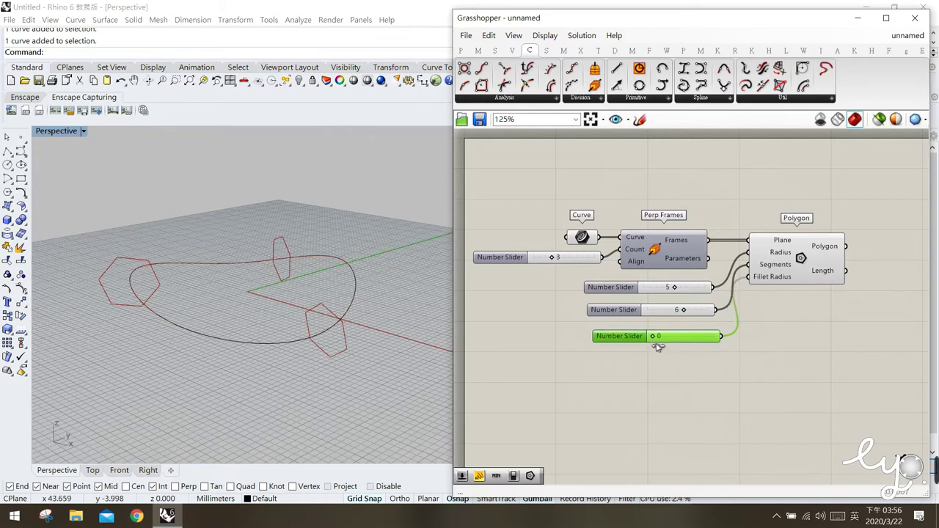
left_click(667, 389)
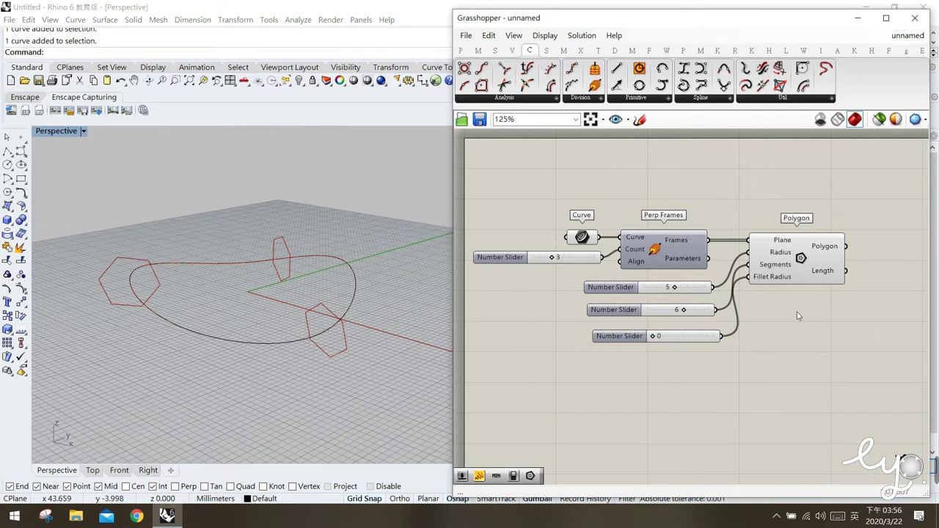
left_click_drag(803, 272, 793, 267)
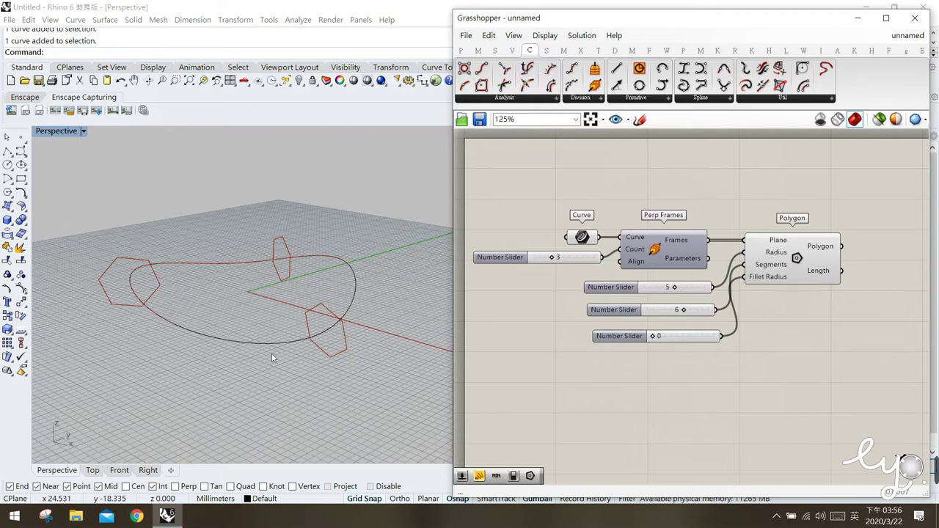
Add a Loft component from the freeform surface components and place it beside Polygon
right_click_drag(724, 177, 703, 172)
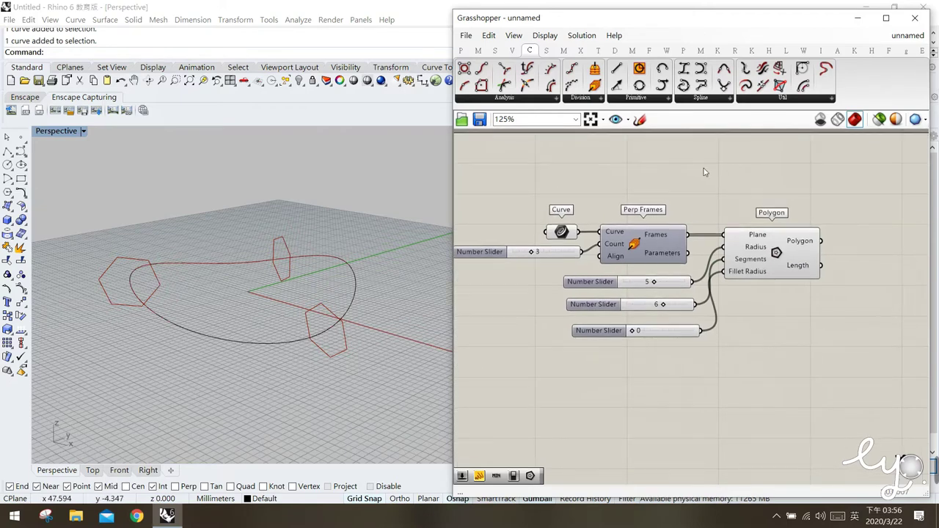
left_click(546, 52)
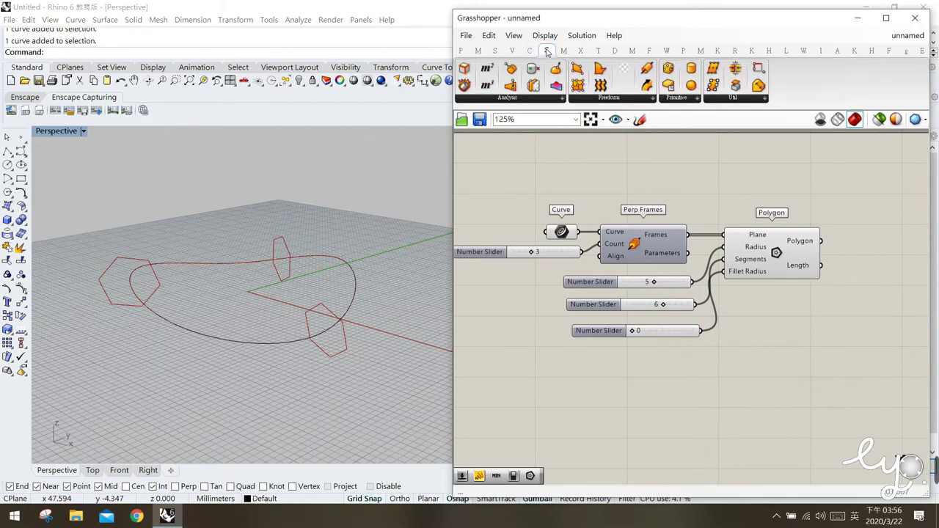
left_click(623, 98)
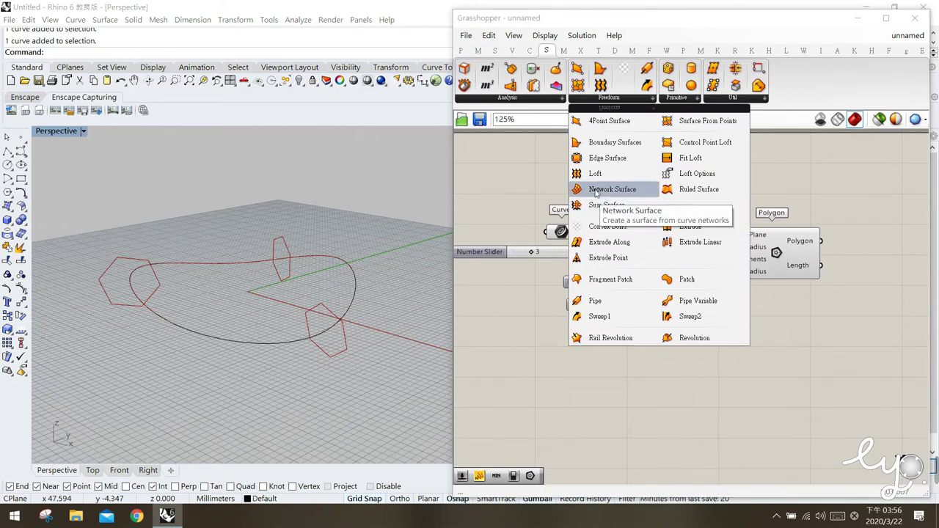
mouse_move(594, 173)
left_mouse_down()
mouse_move(639, 193)
mouse_move(717, 193)
left_mouse_up()
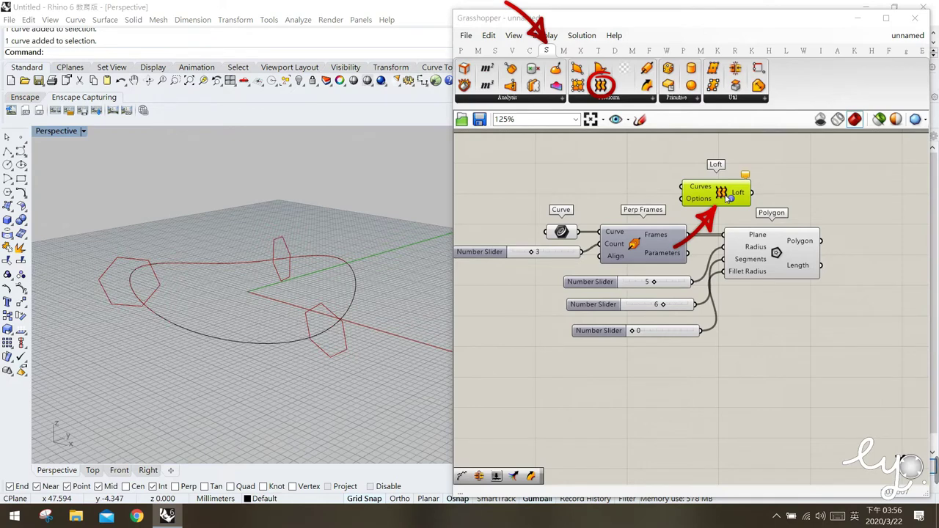
left_click(618, 180)
left_click_drag(711, 192, 874, 246)
left_click(863, 287)
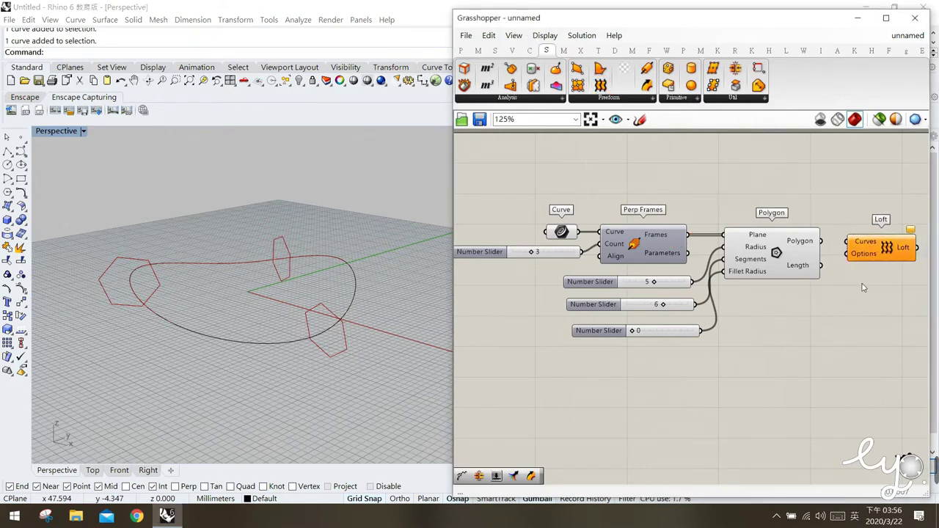
Connect the Polygon output to the Curves input of Loft to skin the hexagons with a surface
left_click(802, 251)
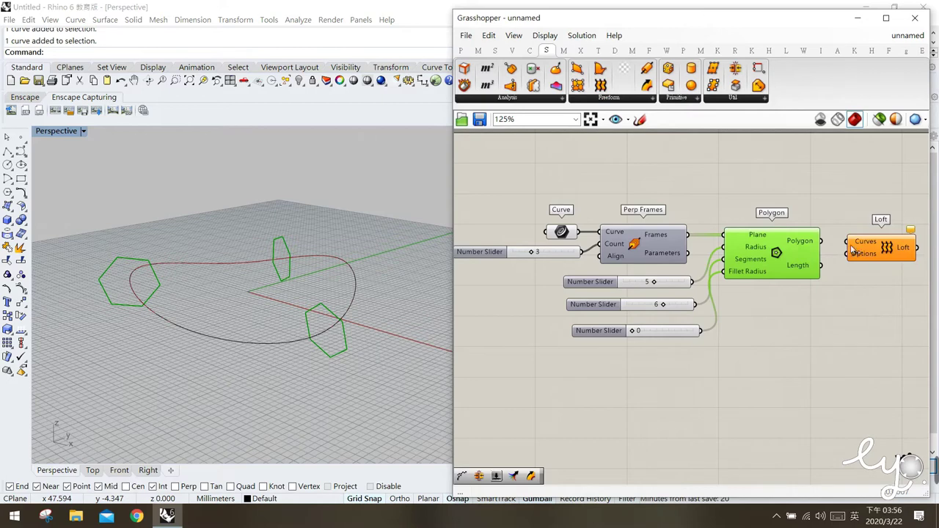
left_click_drag(820, 241, 849, 249)
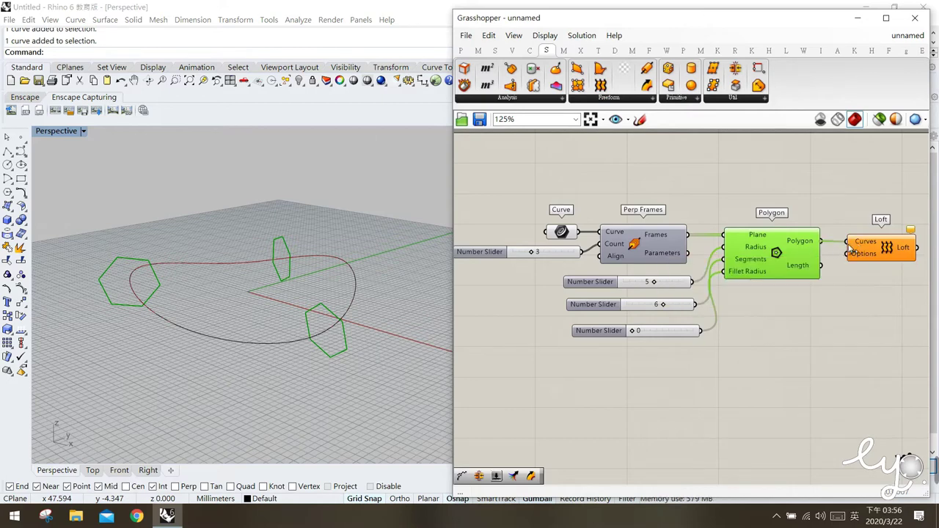
left_click(860, 293)
left_click(869, 258)
left_click(873, 291)
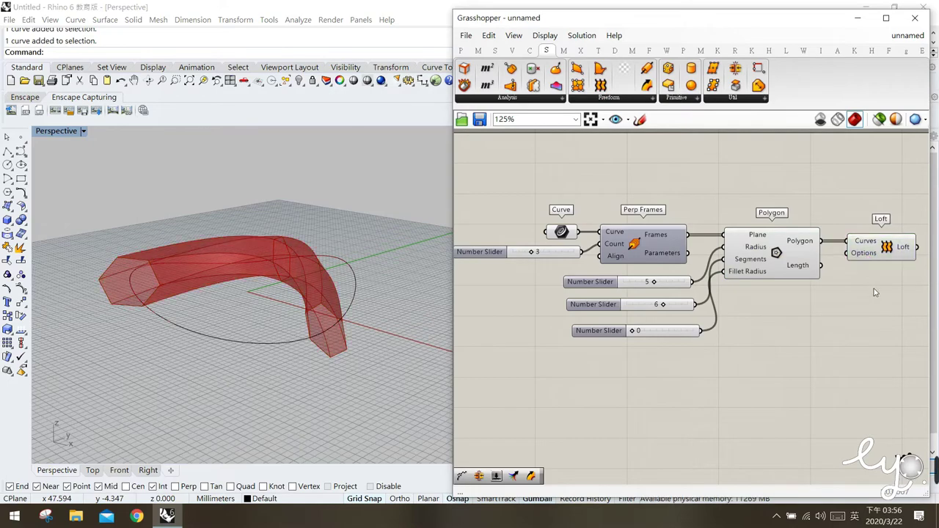
In the loft options of Loft's Options input, enable Closed loft with the Normal type and commit the changes
right_click_drag(324, 289, 319, 319)
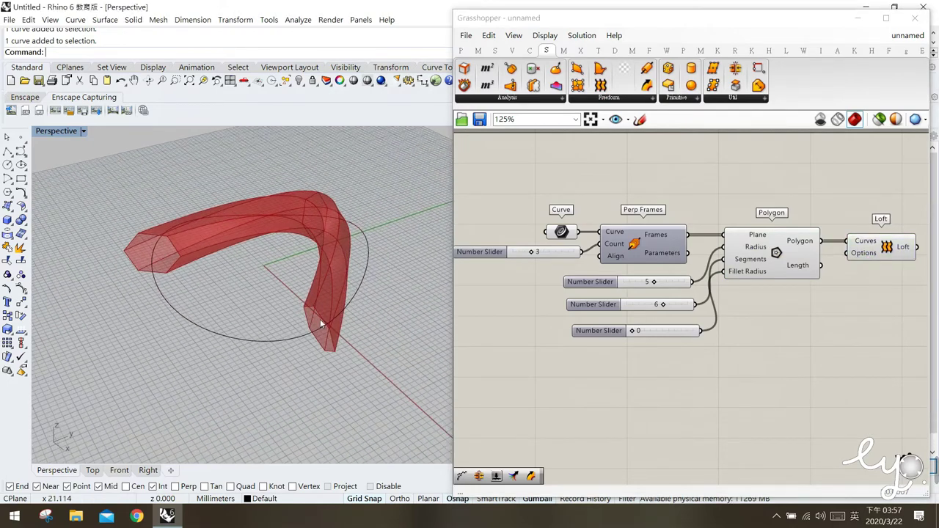
left_click_drag(269, 287, 355, 353)
right_click_drag(355, 354, 325, 375)
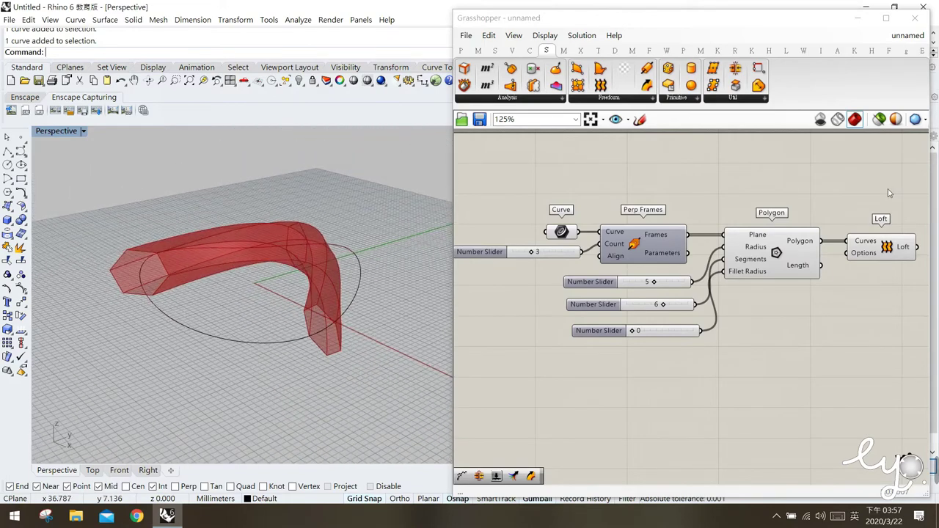
left_click(890, 253)
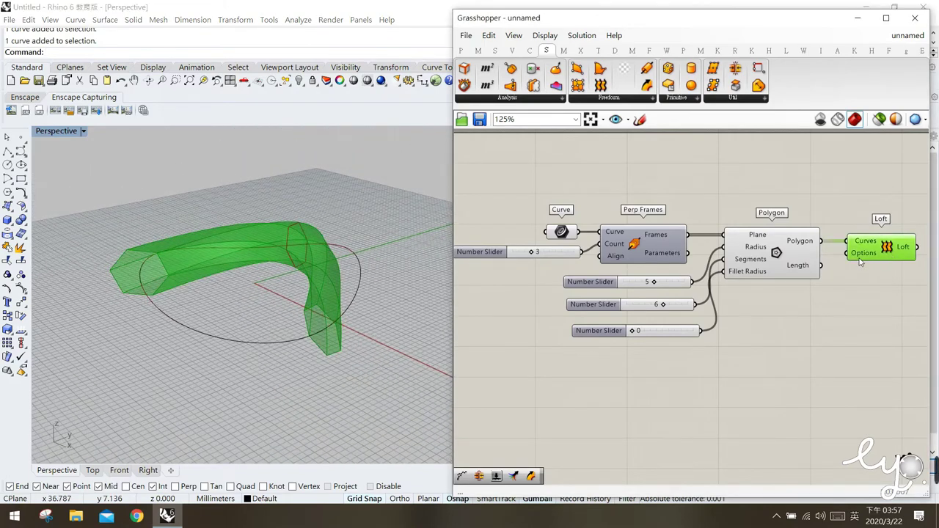
mouse_move(860, 260)
right_click(857, 257)
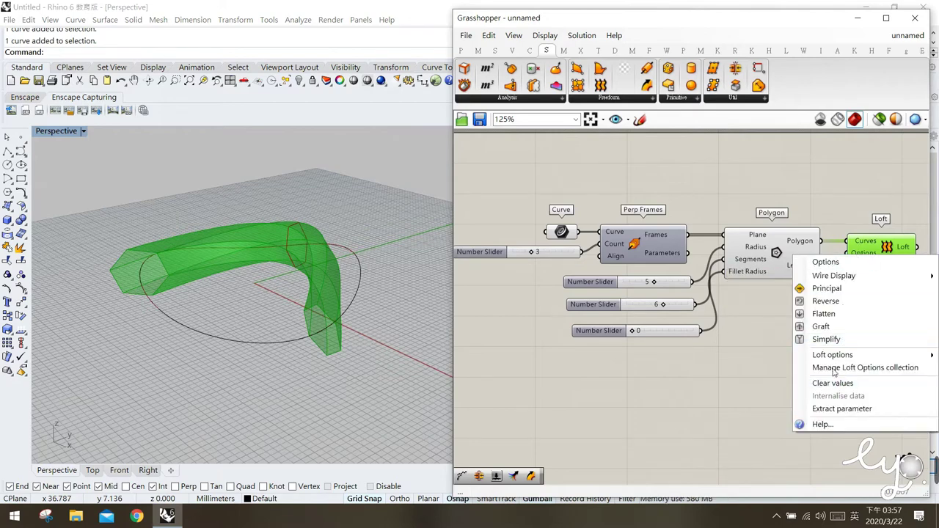
mouse_move(833, 359)
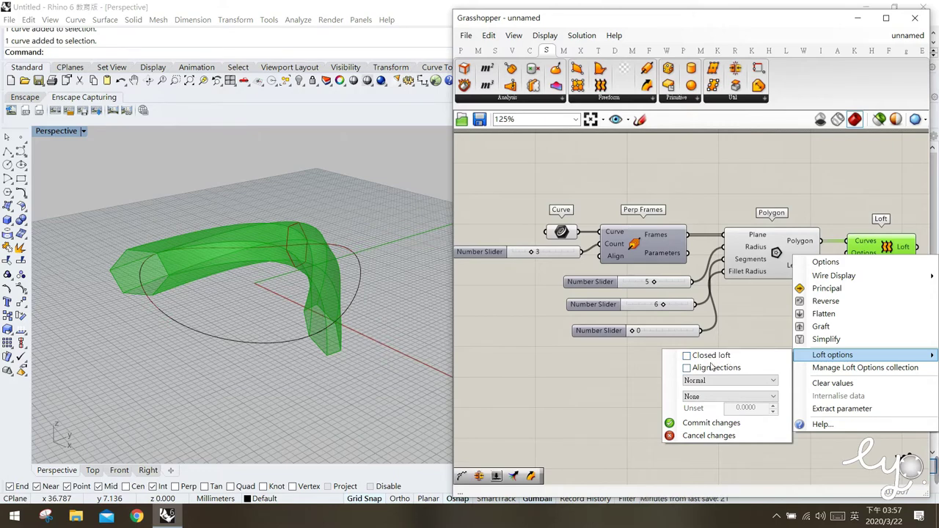
left_click(687, 355)
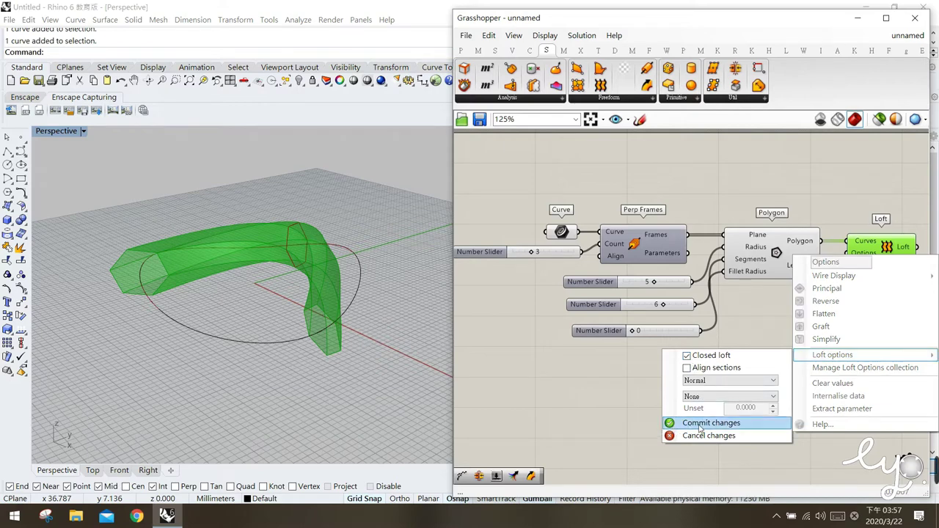
left_click(715, 381)
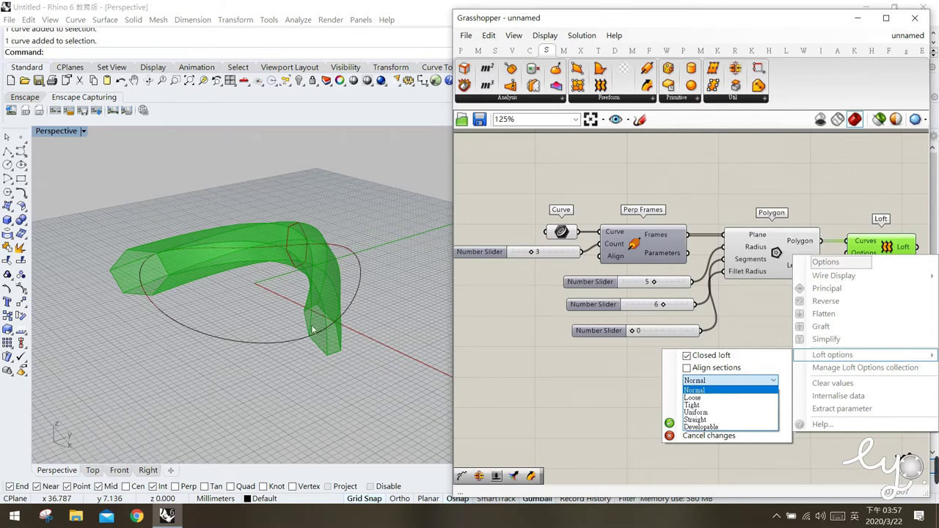
left_click(724, 391)
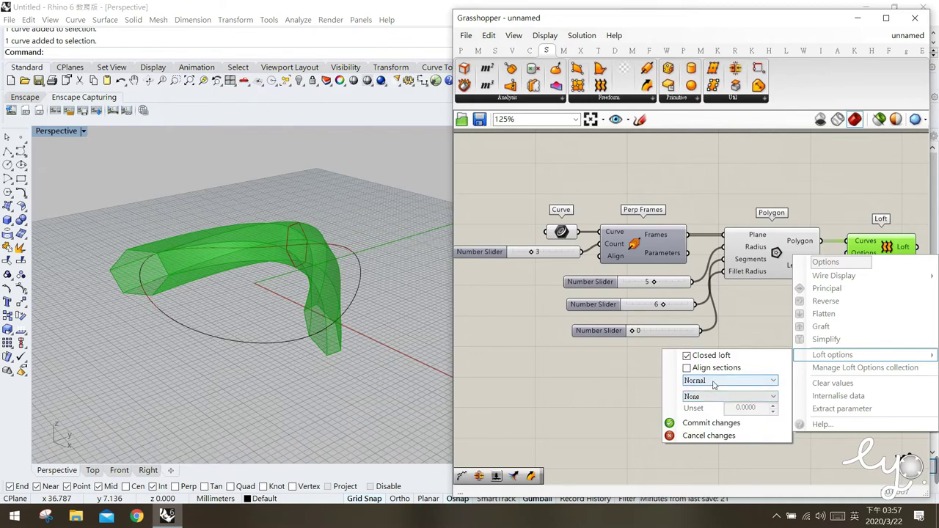
left_click(686, 427)
left_click(528, 396)
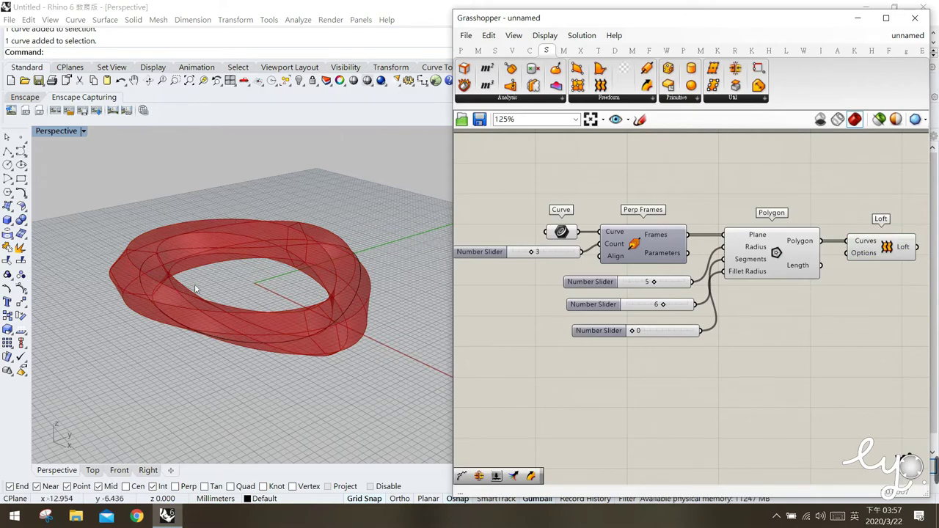
Turn on Align sections in the loft options and commit the change
right_click_drag(283, 318, 330, 308)
left_click(868, 275)
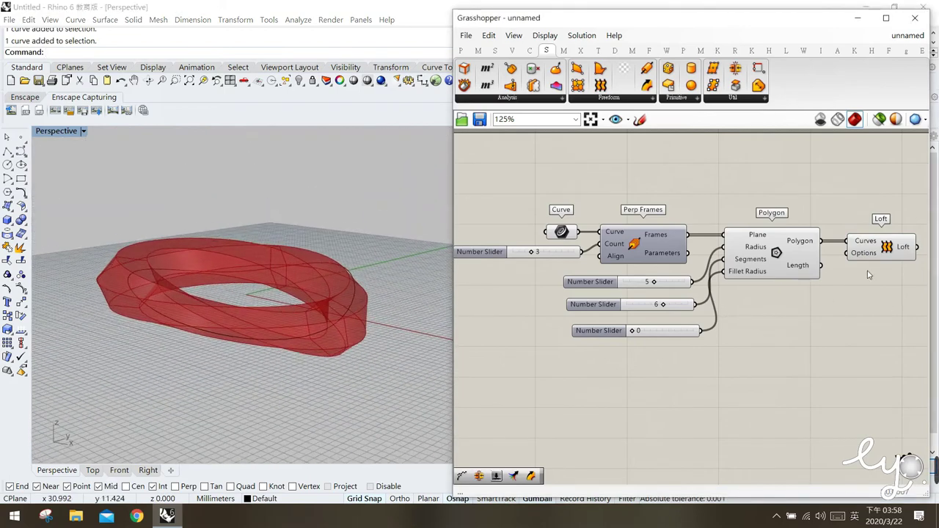
right_click(855, 255)
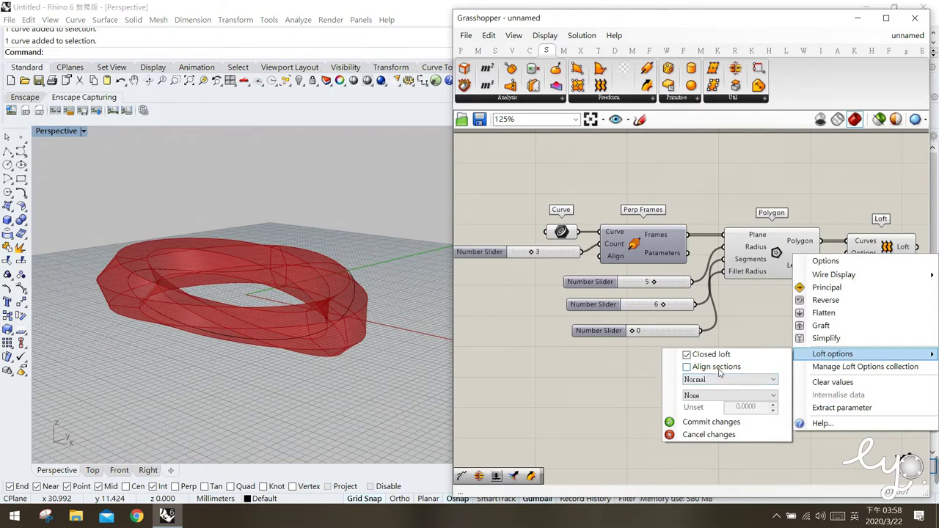
left_click(704, 422)
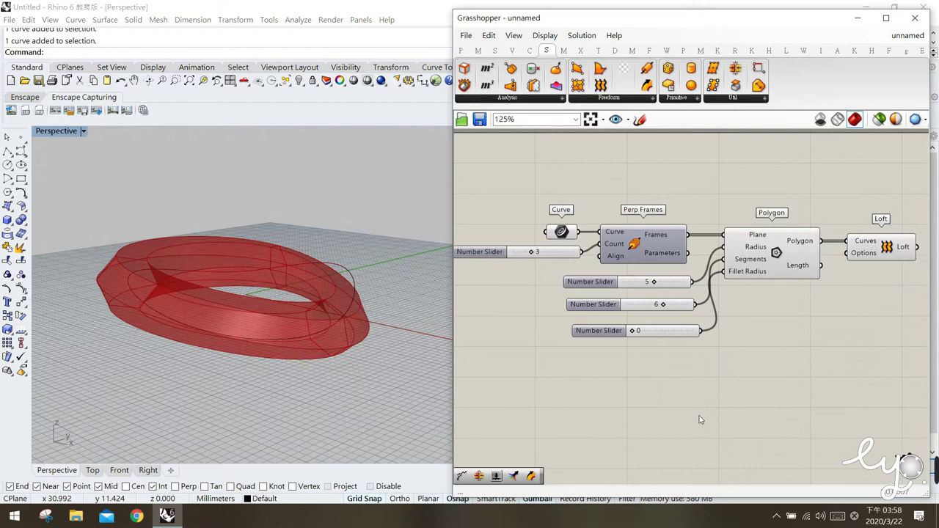
Inspect the aligned loft from several angles, then turn Align sections off in the loft options and commit
right_click_drag(333, 302, 313, 320)
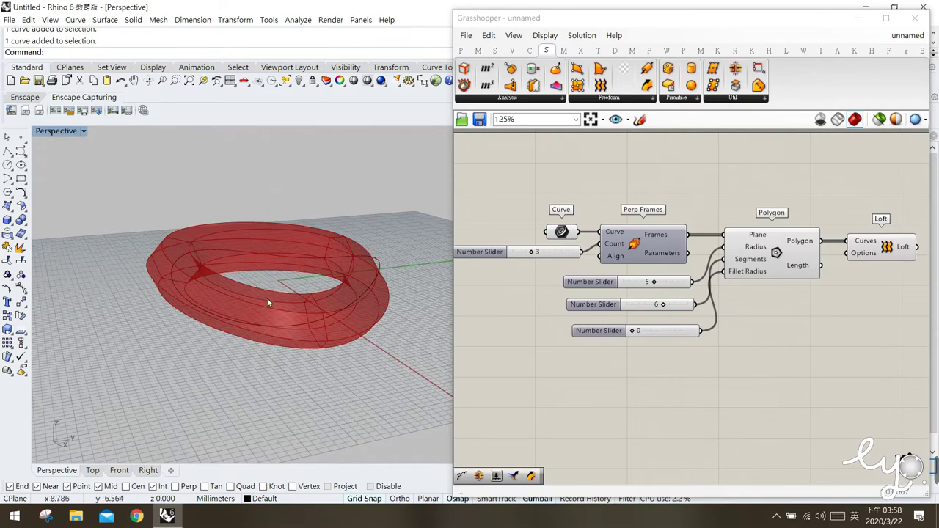
right_click_drag(318, 323, 119, 264)
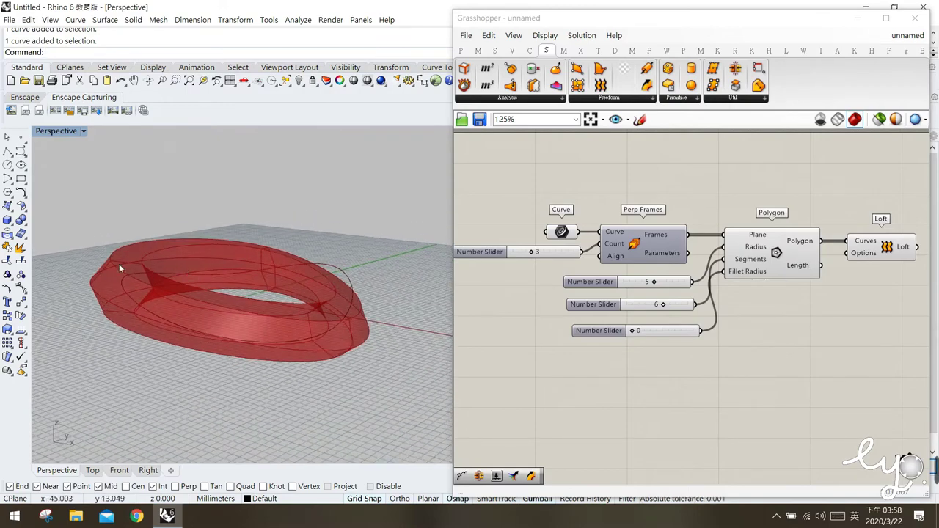
right_click_drag(249, 305, 359, 327)
right_click(855, 253)
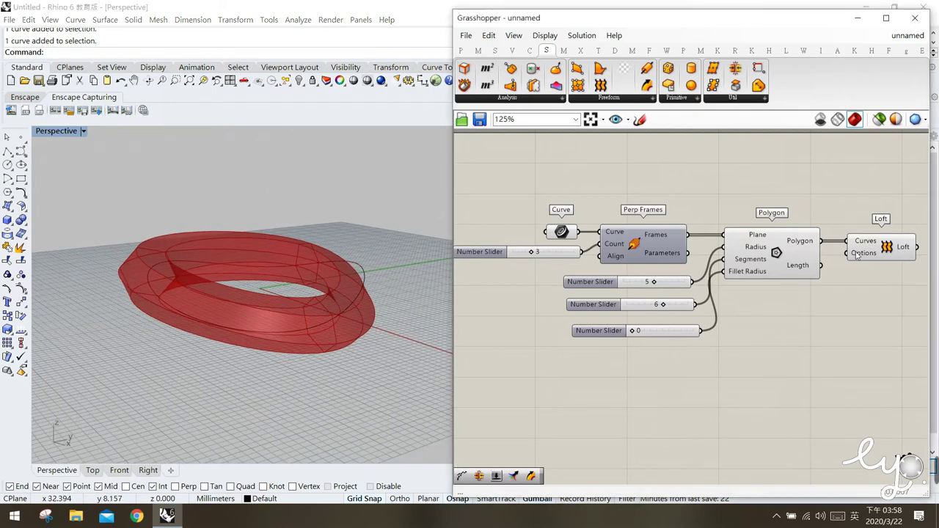
mouse_move(814, 352)
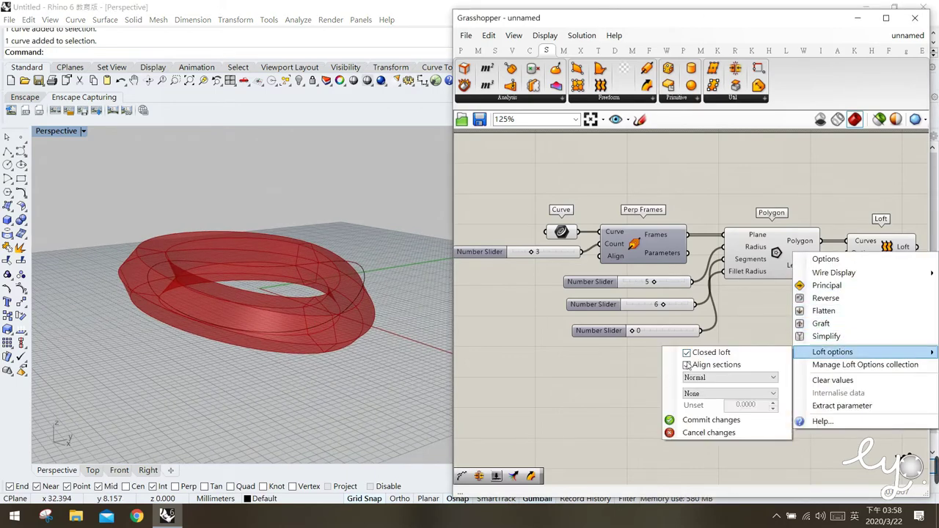
left_click(704, 419)
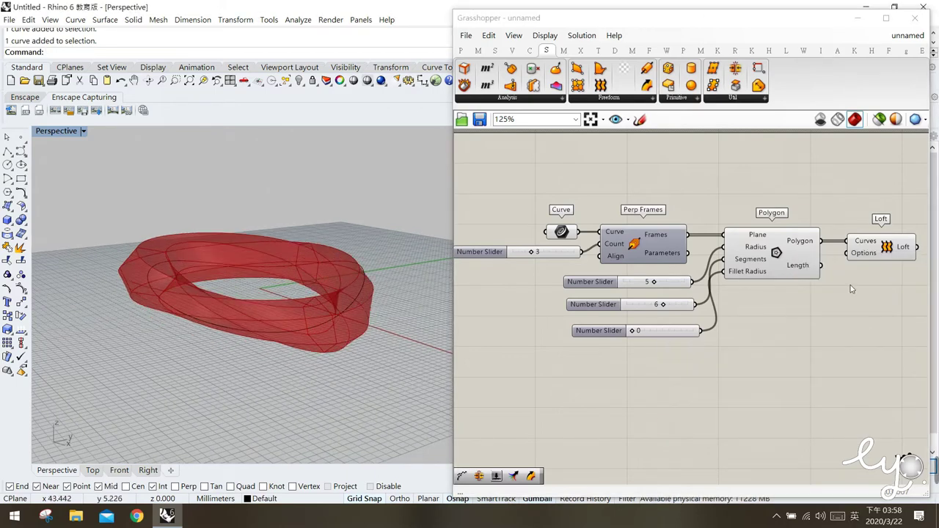
right_click_drag(273, 324, 119, 242)
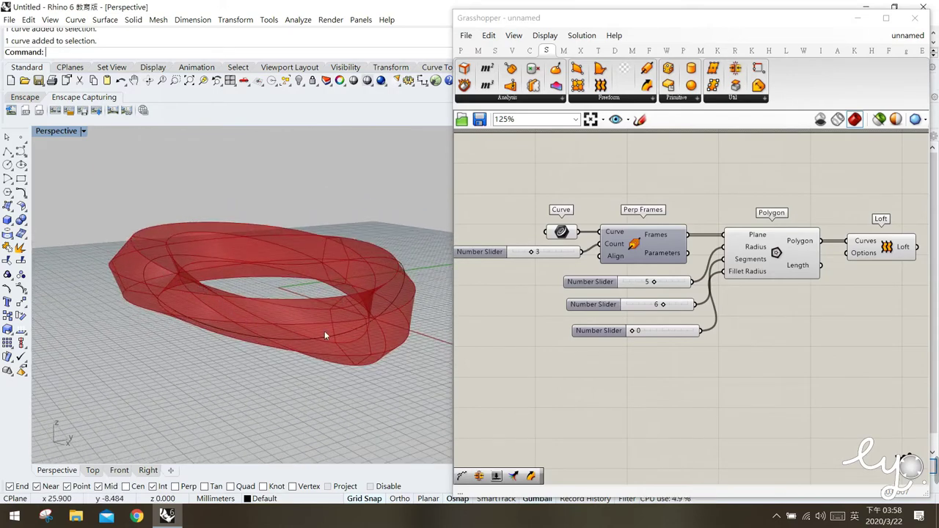
right_click_drag(338, 339, 275, 309)
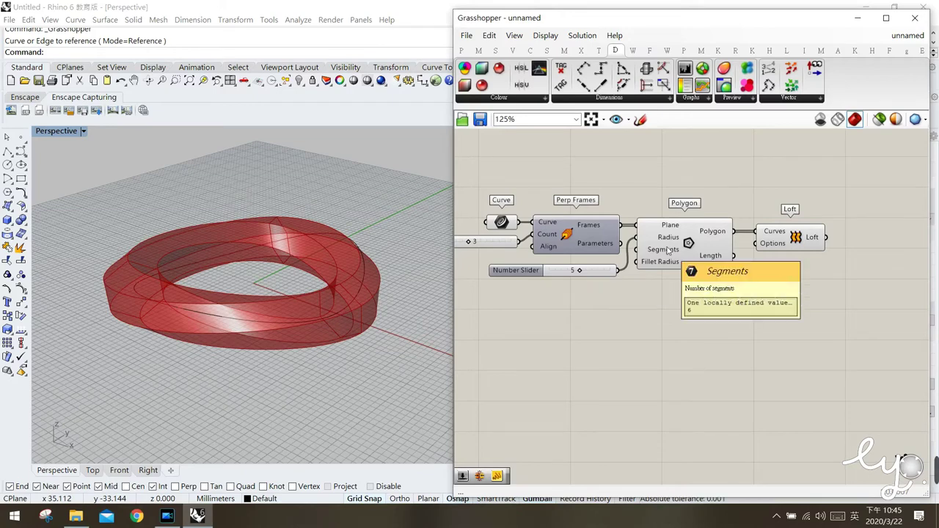
Turn on the Perp Frames preview to check the planes along the curve, then hide it again
left_click(691, 251)
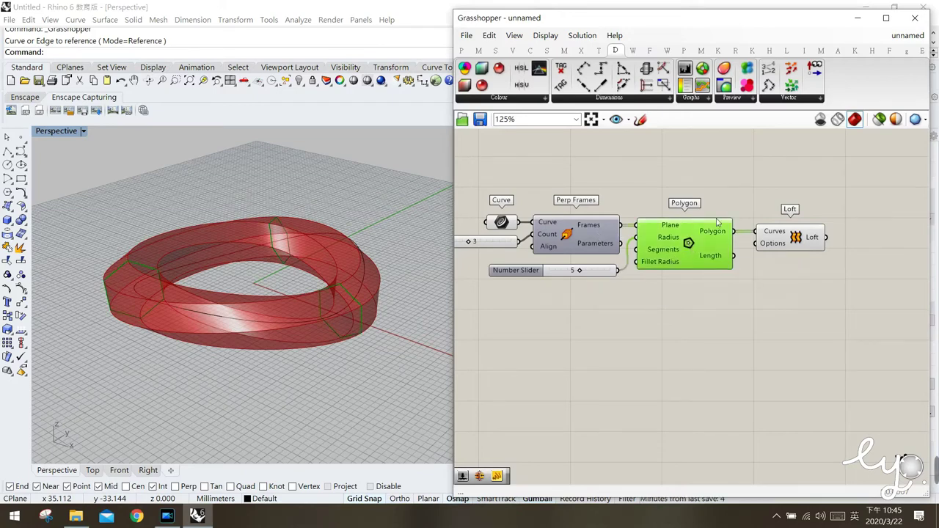
left_click(557, 242)
middle_click(557, 242)
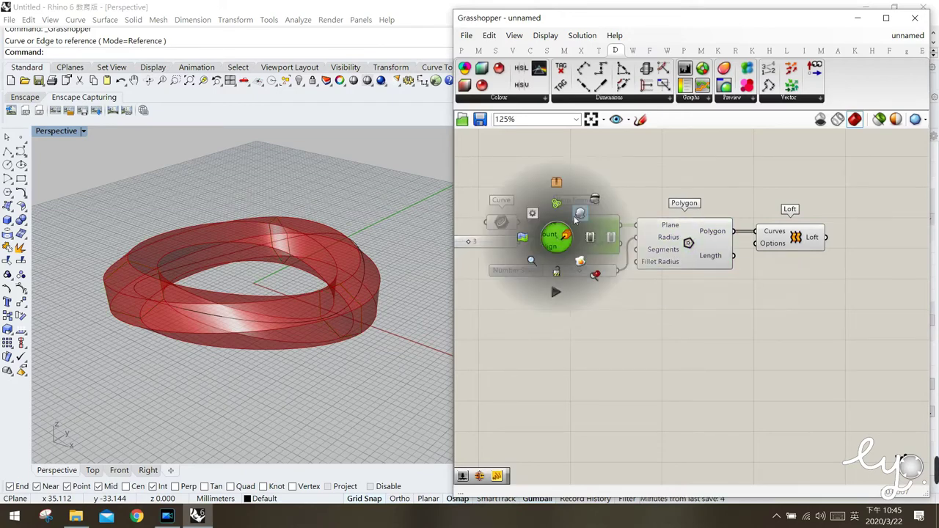
left_click(578, 217)
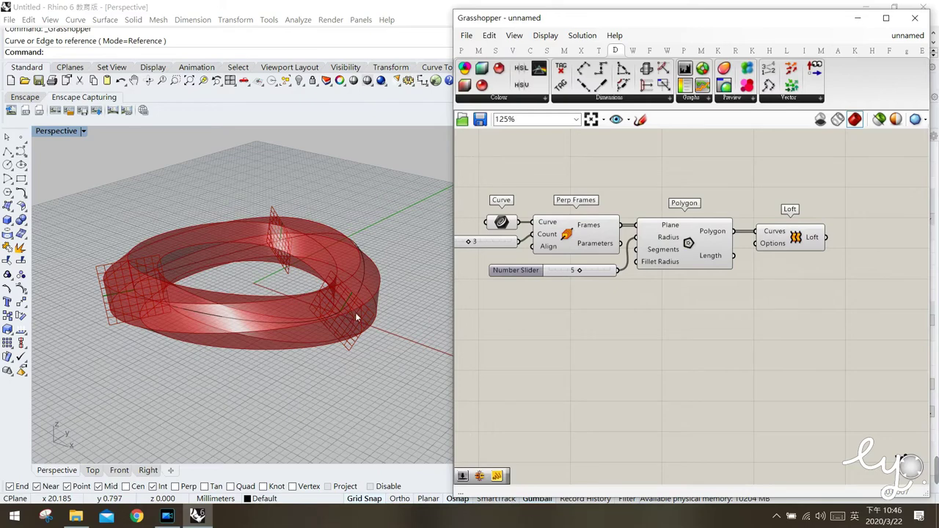
left_click(582, 242)
middle_click(583, 241)
left_click(603, 216)
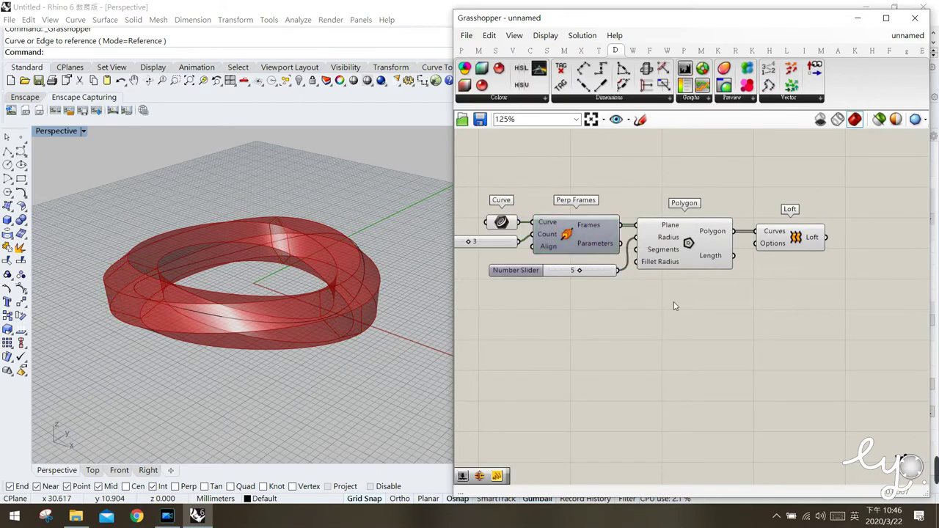
Add an Explode component above Loft and connect the Polygon output to its Curve input
left_click(690, 256)
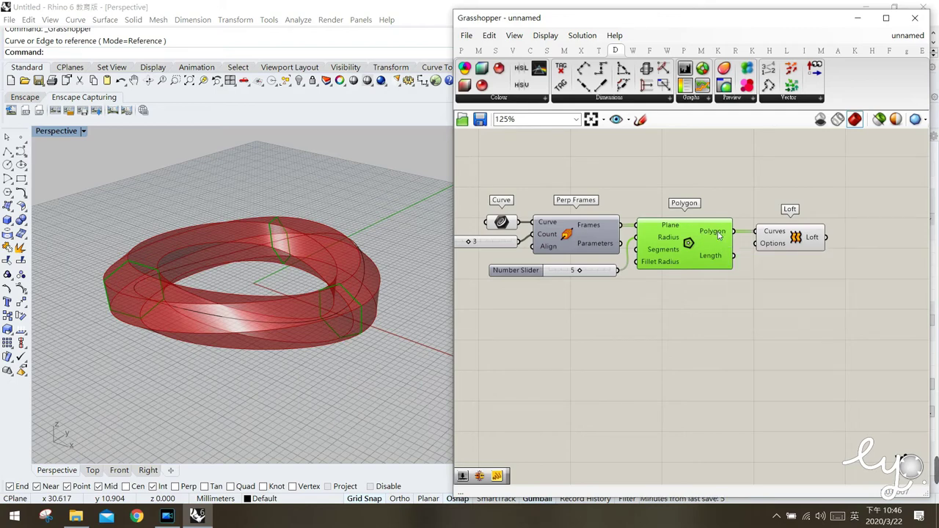
mouse_move(718, 235)
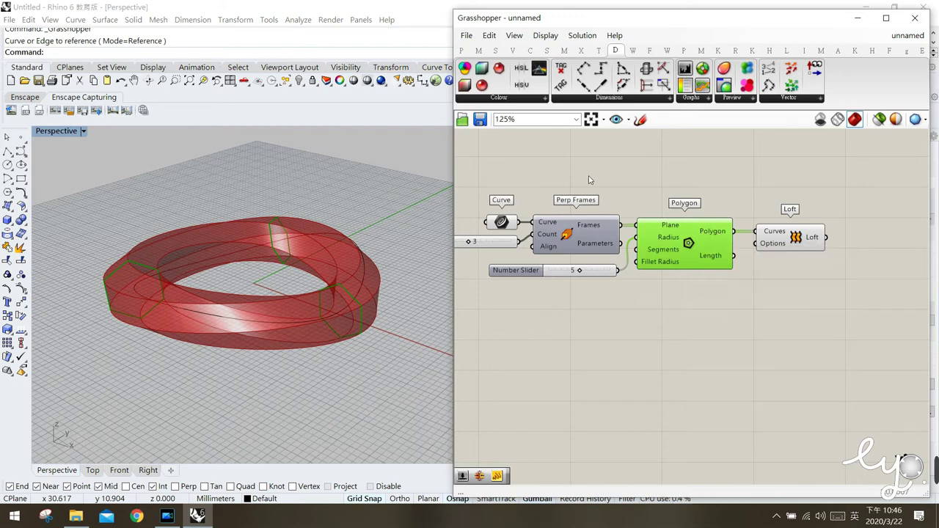
left_click(531, 52)
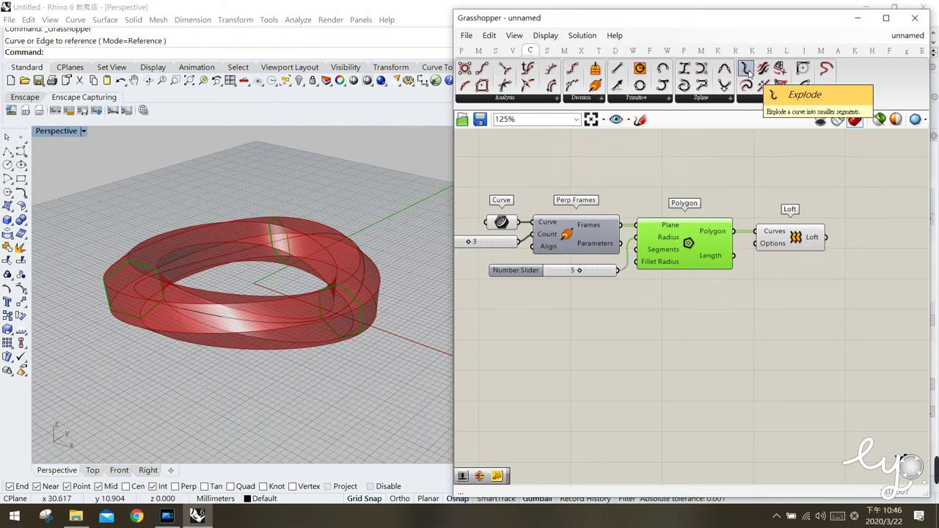
left_click_drag(747, 70, 783, 178)
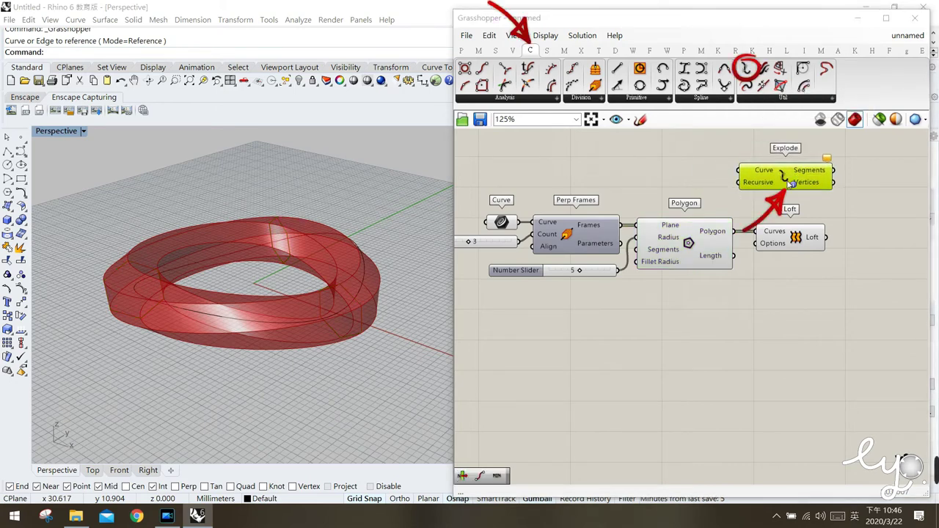
left_click_drag(789, 180, 795, 179)
left_click(699, 209)
left_click(715, 229)
left_click_drag(735, 231, 744, 169)
left_click(557, 323)
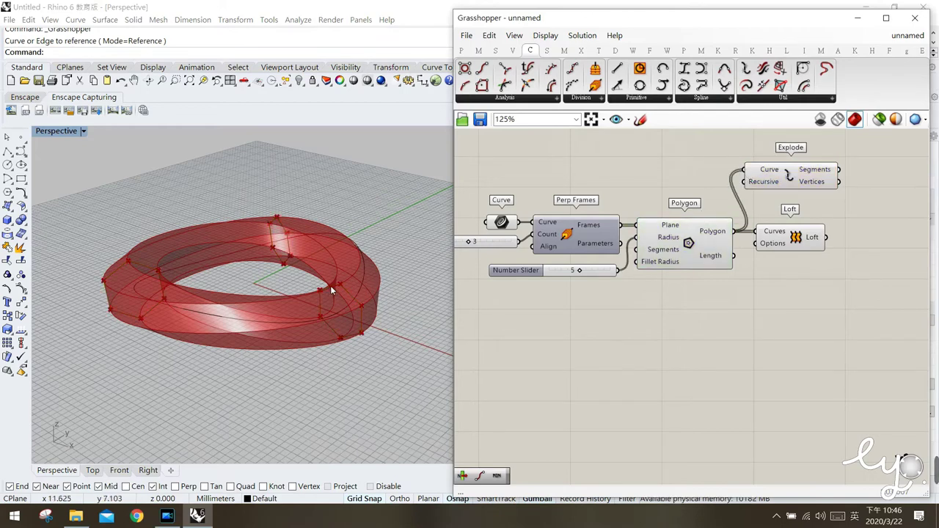
Add a Point List component beside Explode and connect Explode's Vertices output to its Points input
mouse_move(801, 181)
left_mouse_down()
mouse_move(806, 168)
mouse_move(804, 182)
left_mouse_up()
mouse_move(816, 172)
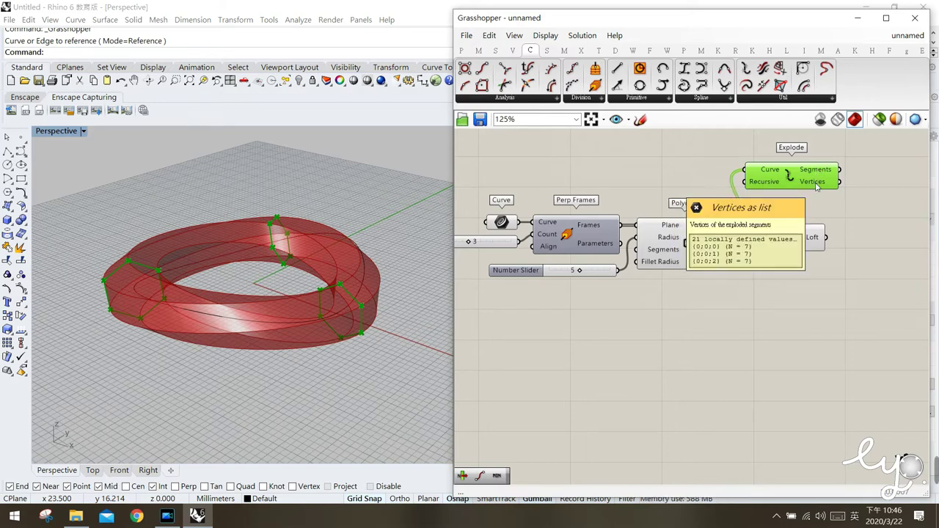
left_click(615, 51)
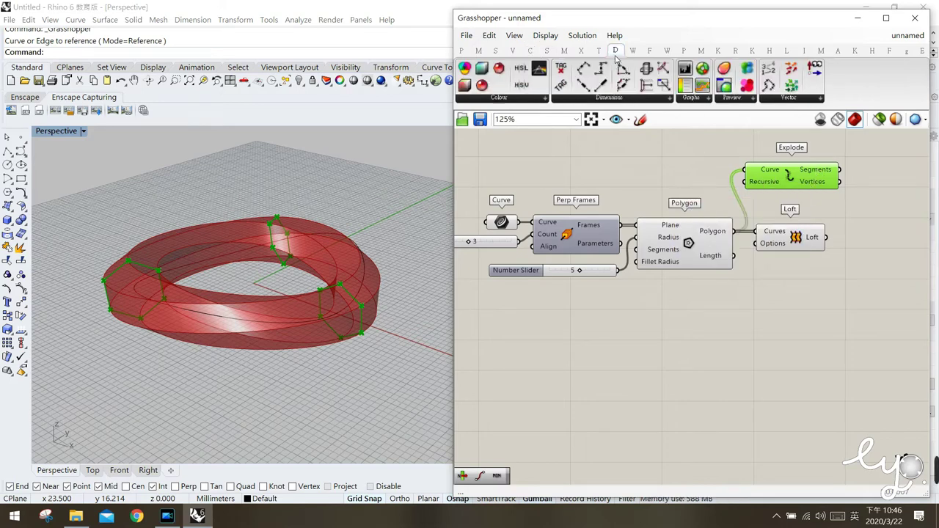
left_click_drag(768, 71, 878, 182)
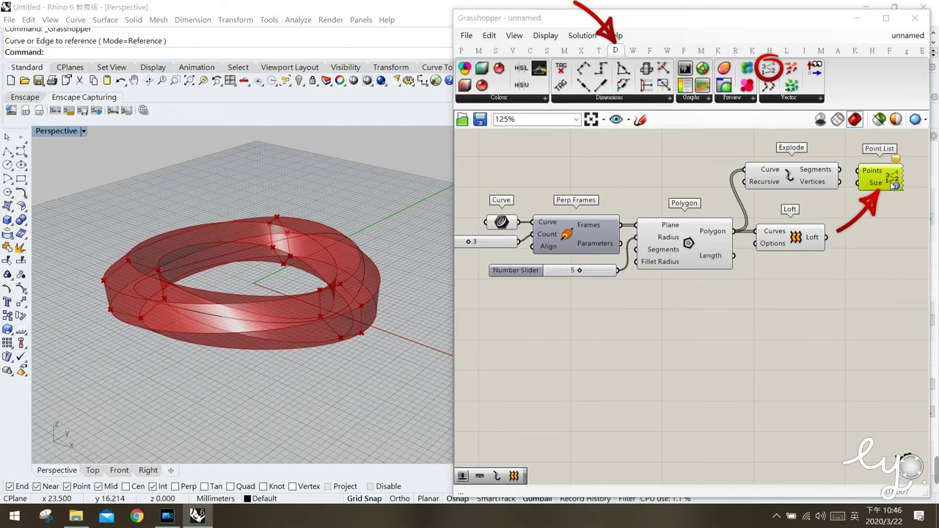
left_click_drag(893, 185, 903, 193)
left_click(813, 188)
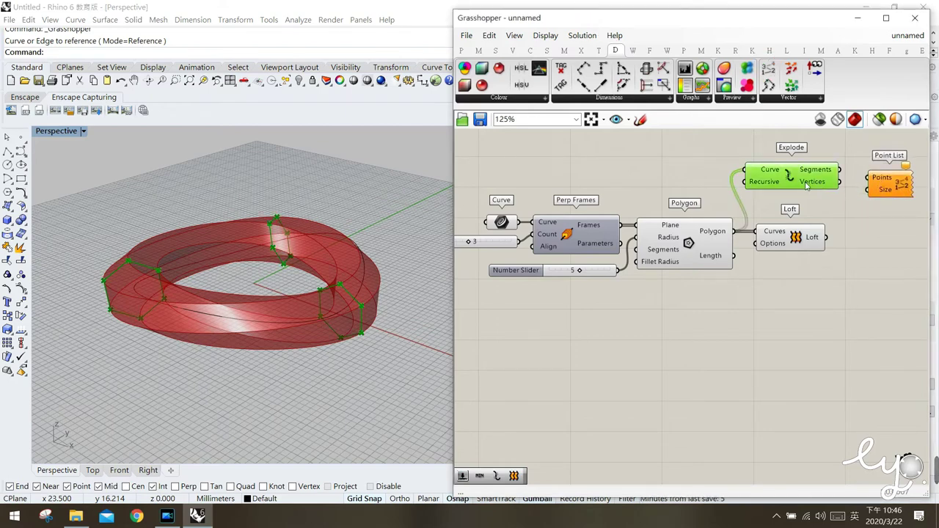
mouse_move(816, 187)
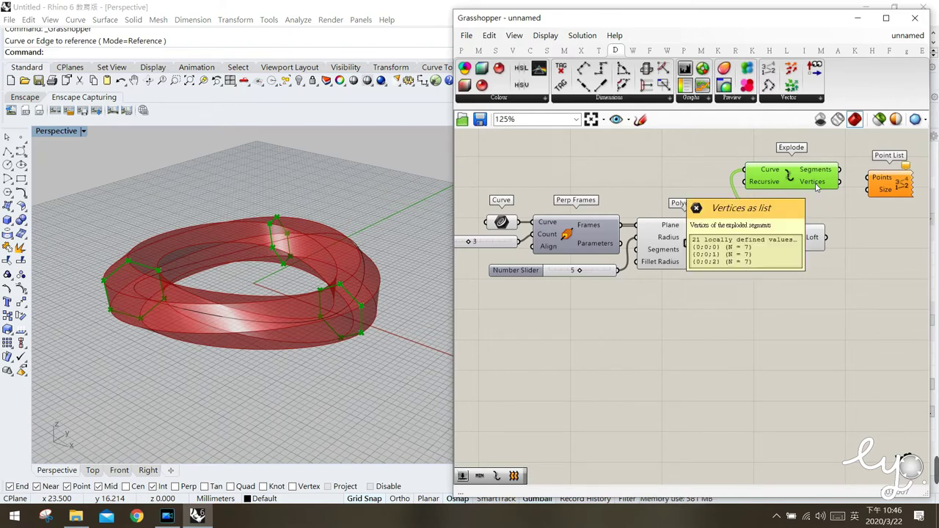
left_click_drag(840, 182, 866, 178)
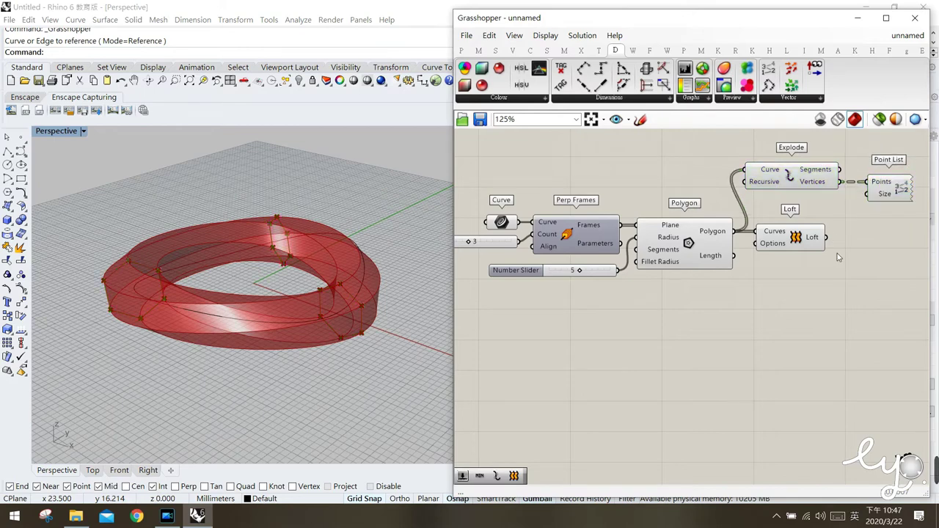
Turn off the preview of the Explode component
left_click(799, 174)
middle_click(800, 175)
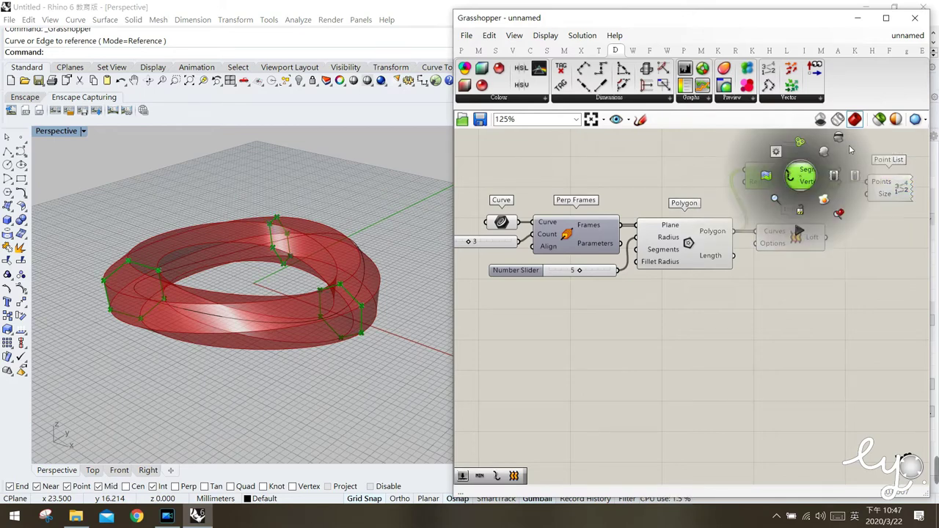
left_click(838, 136)
left_click(814, 201)
Add a Number Slider set to 2 and connect it to the Size input of Point List
double_click(833, 204)
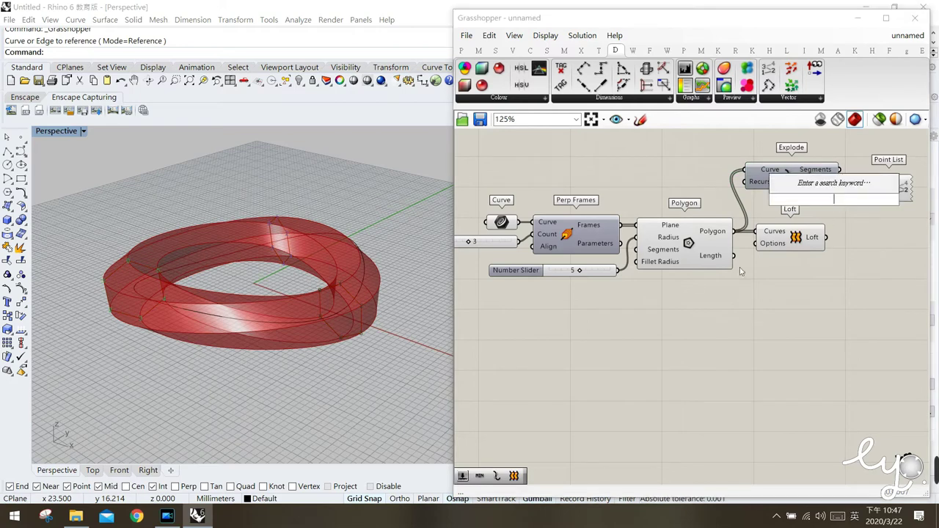
type("2")
key("Return")
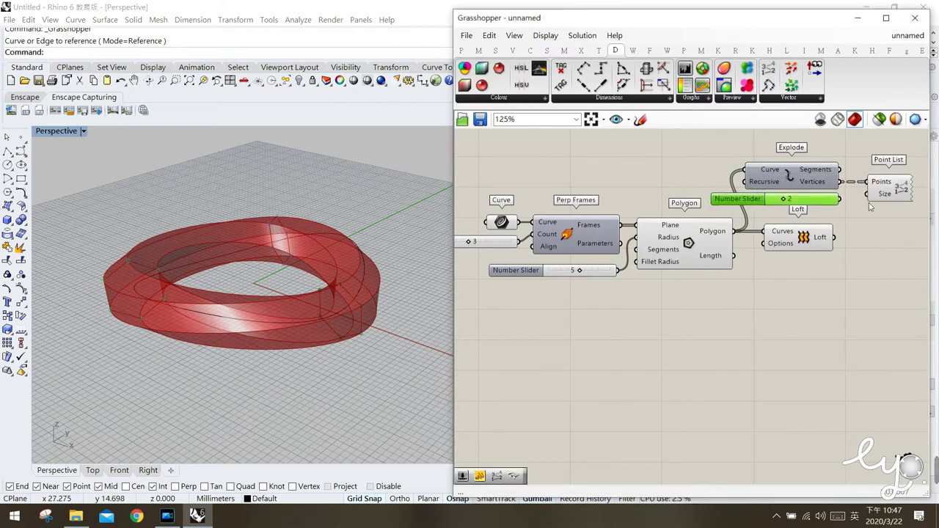
left_click_drag(872, 204, 868, 194)
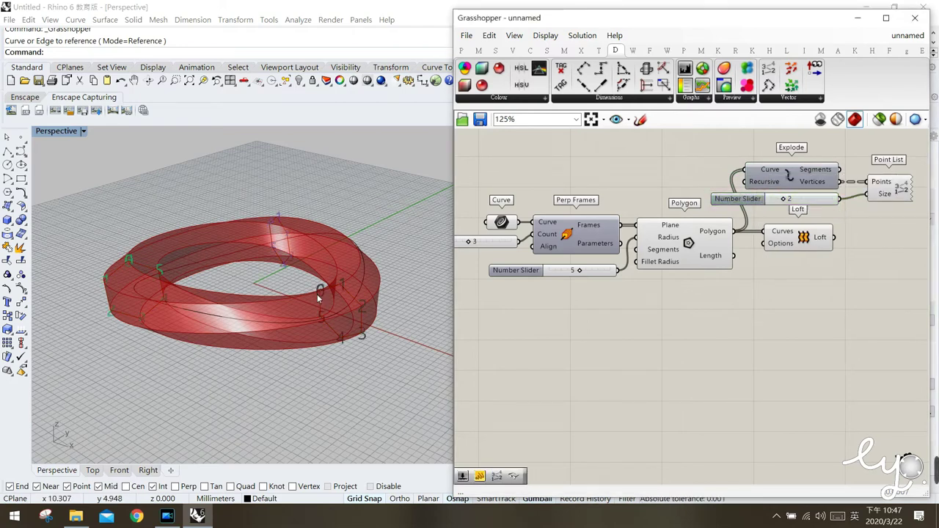
Examine the order of the vertex numbers on the three hexagons from several angles
right_click_drag(326, 285, 336, 286)
scroll(328, 293, "up", 3)
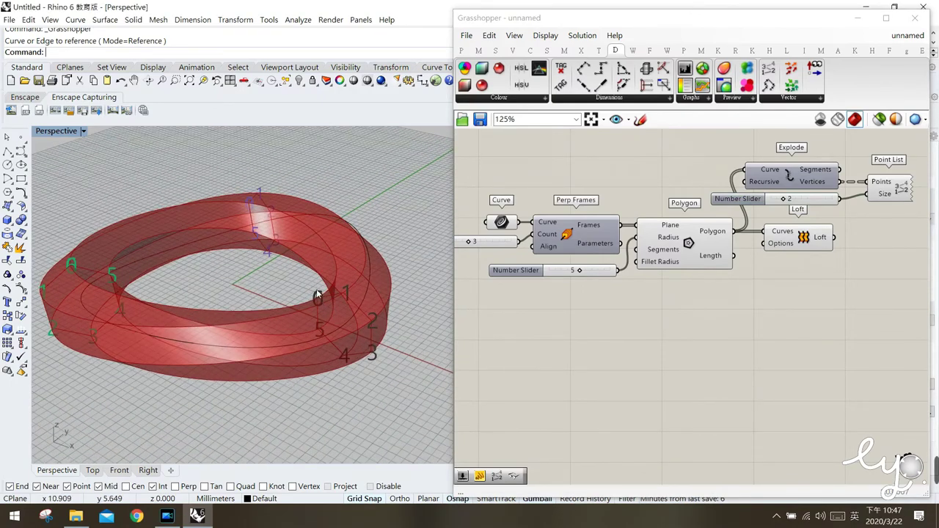
mouse_move(325, 294)
right_mouse_down()
mouse_move(311, 295)
mouse_move(316, 290)
right_mouse_up()
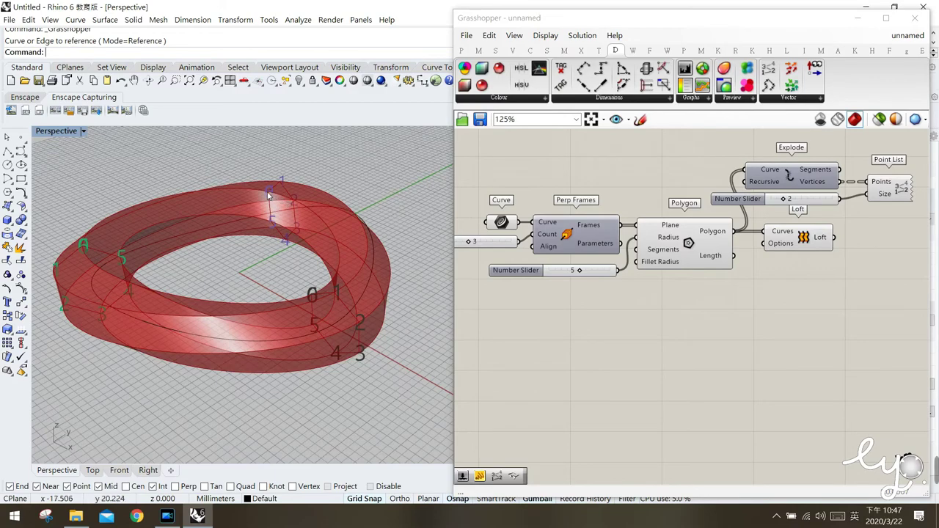
right_click_drag(91, 251, 137, 286)
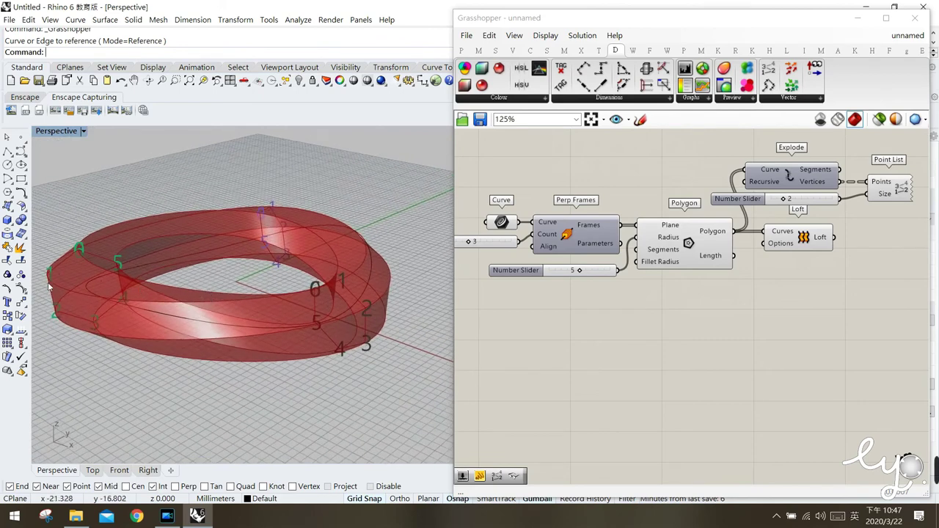
right_click_drag(52, 282, 76, 285)
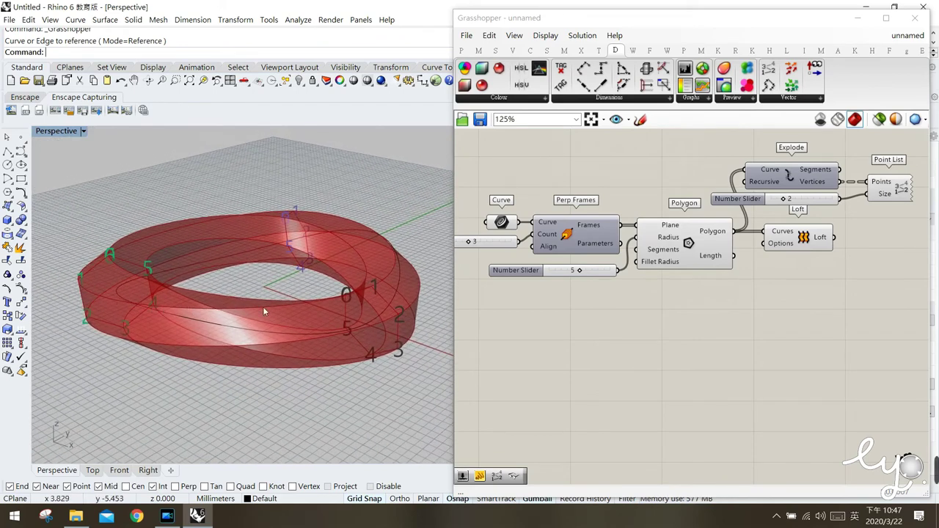
right_click_drag(339, 297, 418, 275)
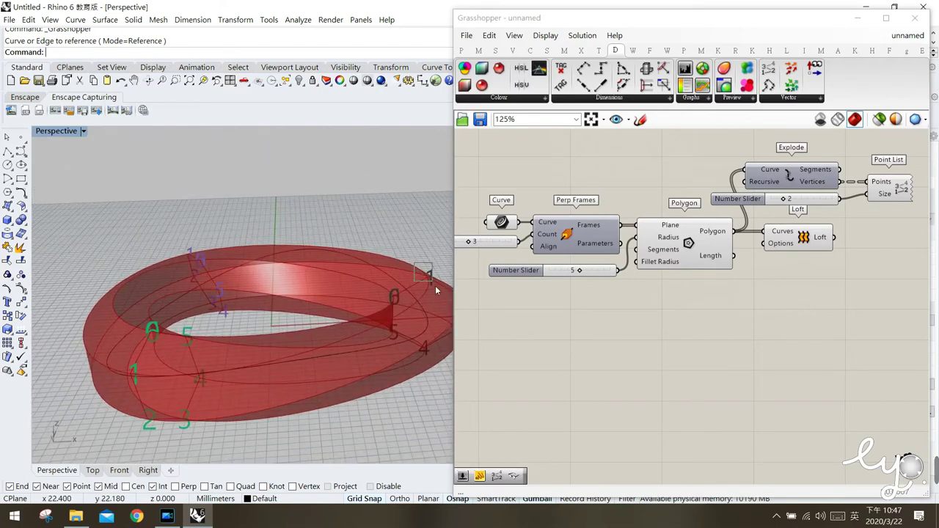
mouse_move(324, 343)
right_mouse_down()
mouse_move(267, 362)
mouse_move(325, 357)
right_mouse_up()
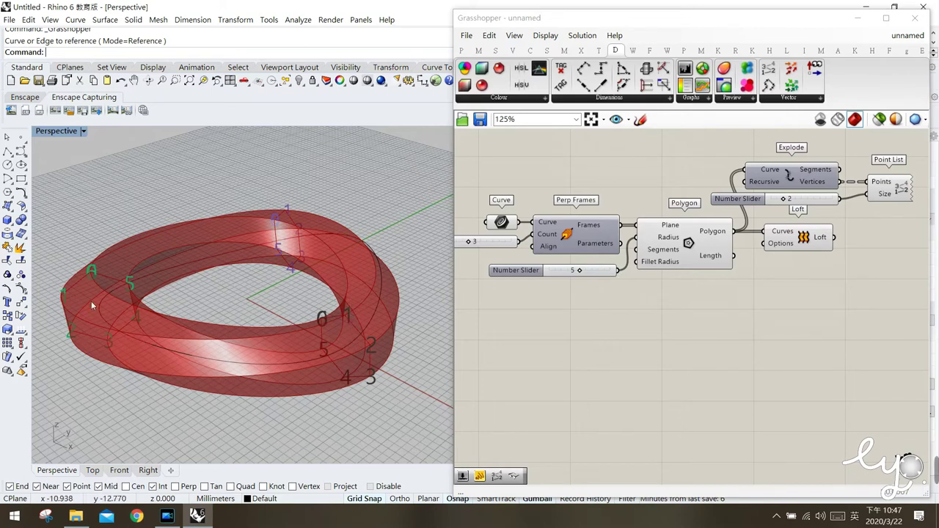
Highlight the loft surface and examine up close how it runs between the numbered hexagon vertices, especially around vertex 0
left_click(779, 245)
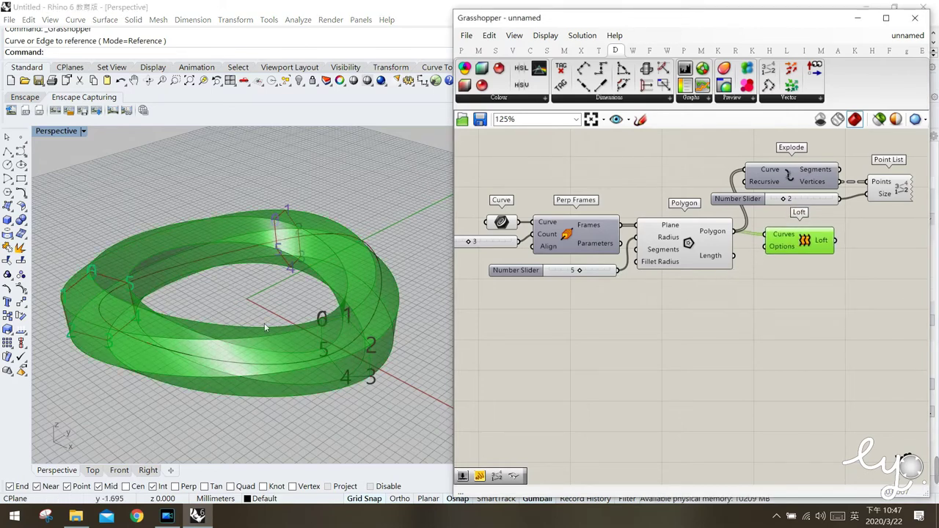
right_click_drag(264, 323, 258, 317)
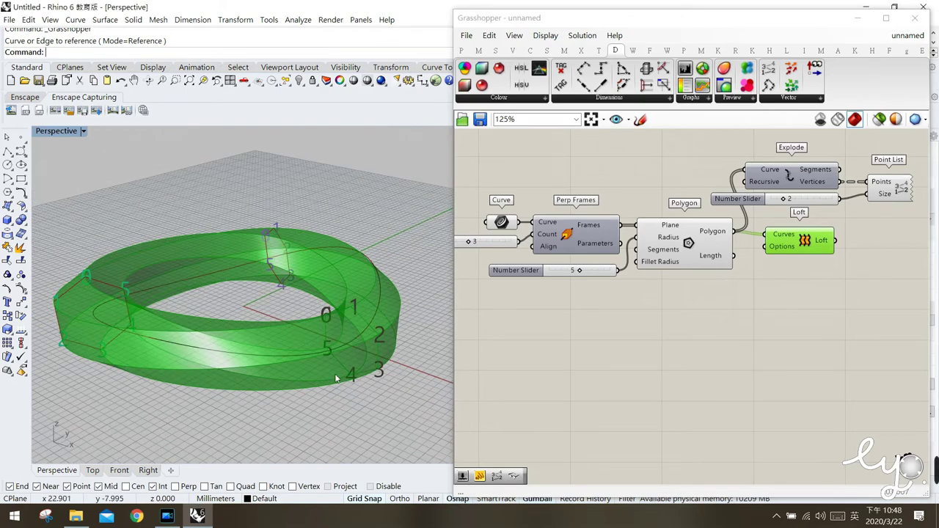
left_click(771, 329)
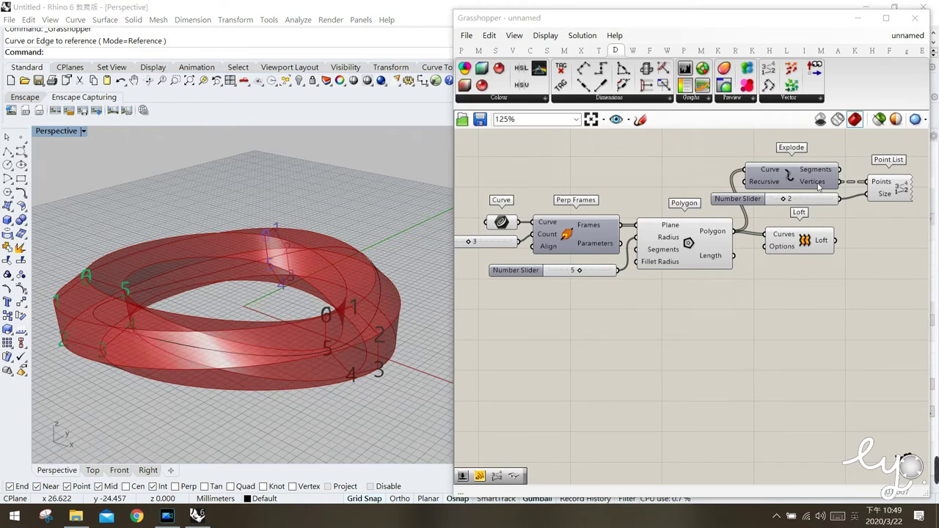
mouse_move(819, 187)
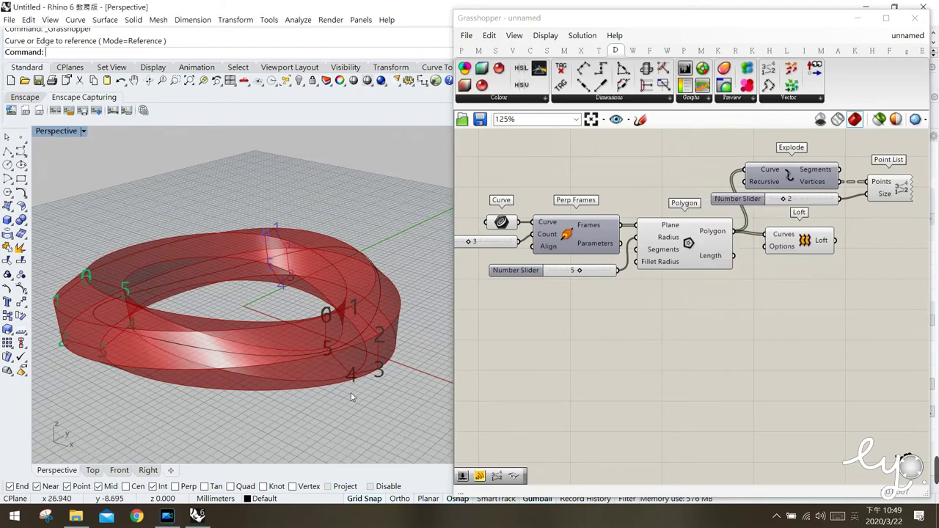
right_click_drag(390, 360, 389, 368)
scroll(388, 368, "up", 2)
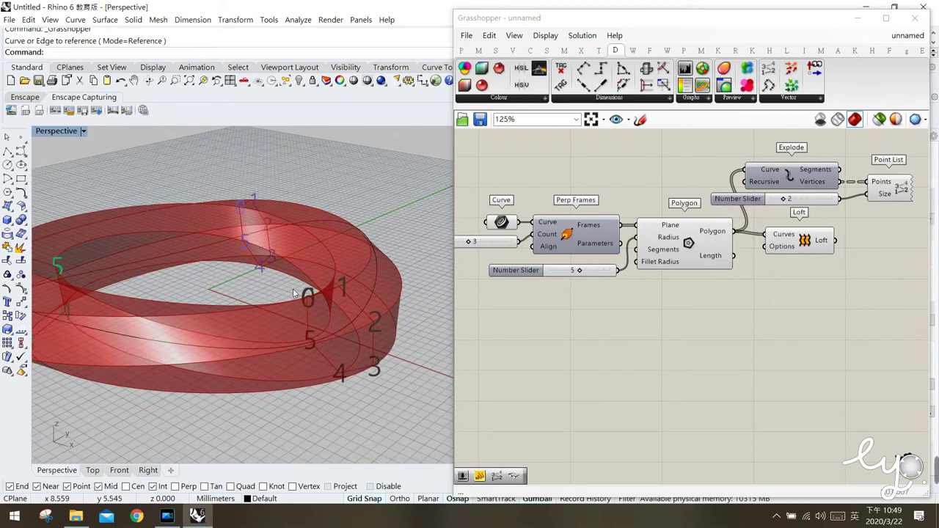
scroll(347, 316, "up", 3)
right_click_drag(376, 370, 352, 374)
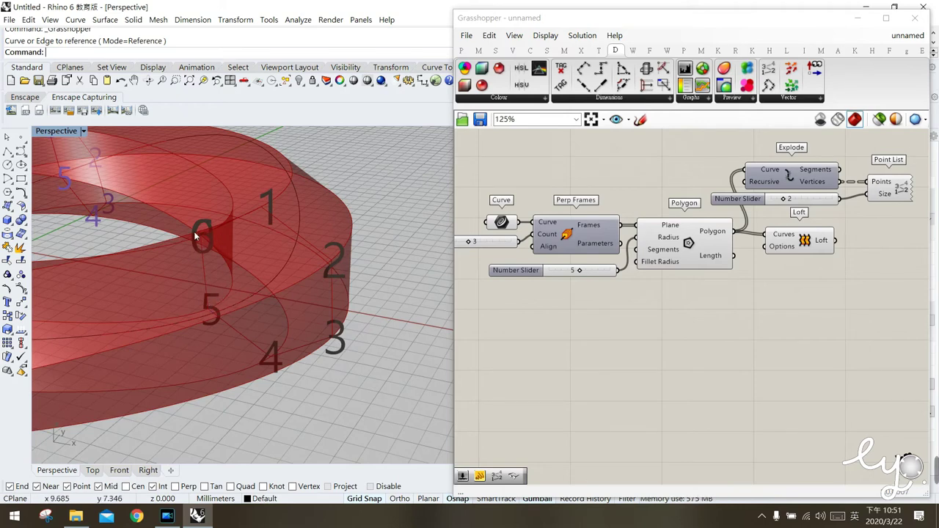
left_click_drag(173, 201, 229, 262)
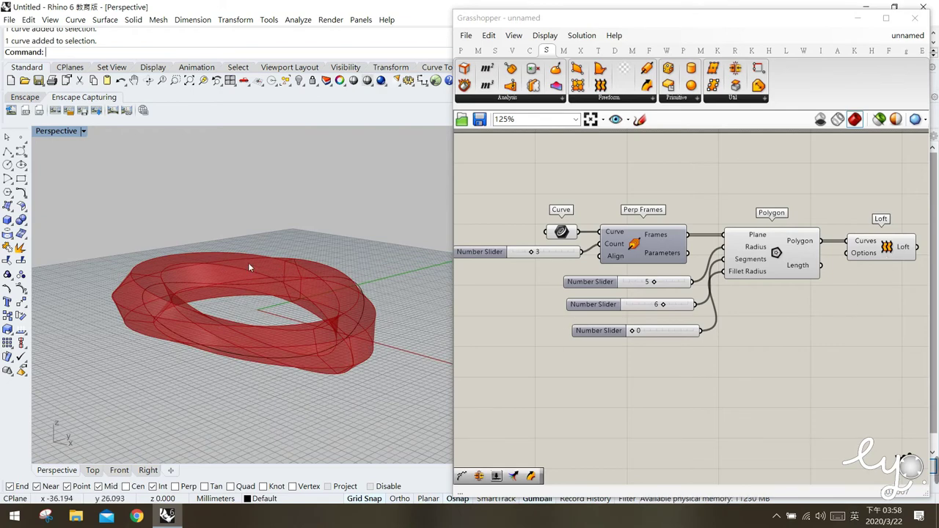
Select the Loft component and shift it slightly closer to the Polygon component
left_click_drag(225, 252, 344, 311)
left_click(887, 251)
left_click_drag(887, 248, 879, 246)
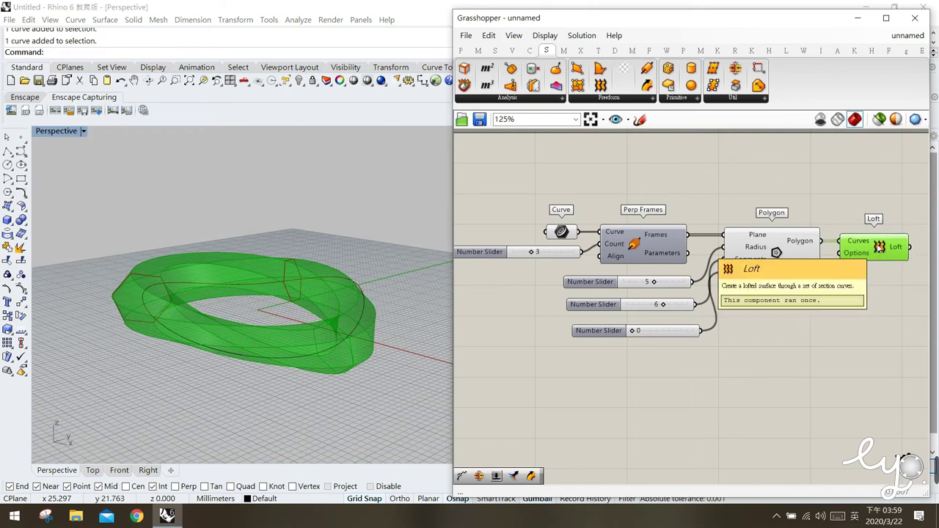
Bake the Loft component's ring surface into the Rhino document and select the baked polysurface
middle_click(879, 247)
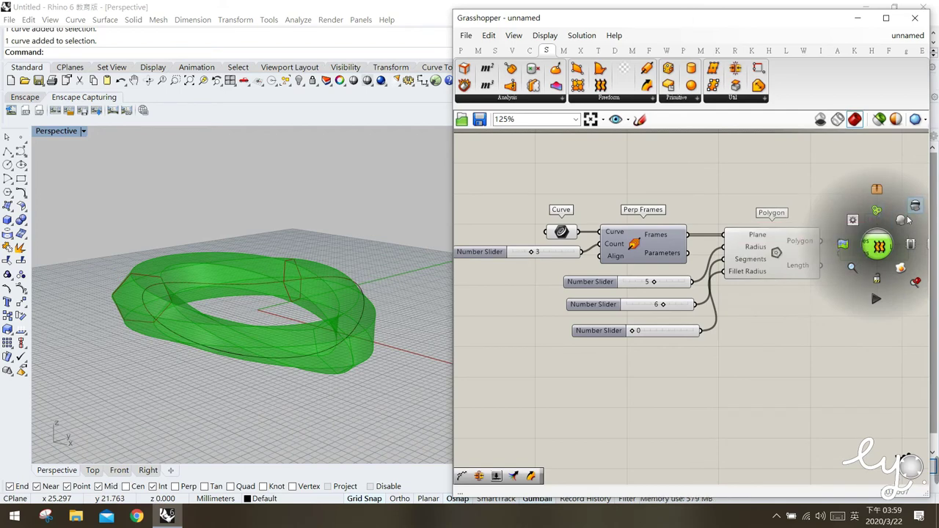
left_click(901, 270)
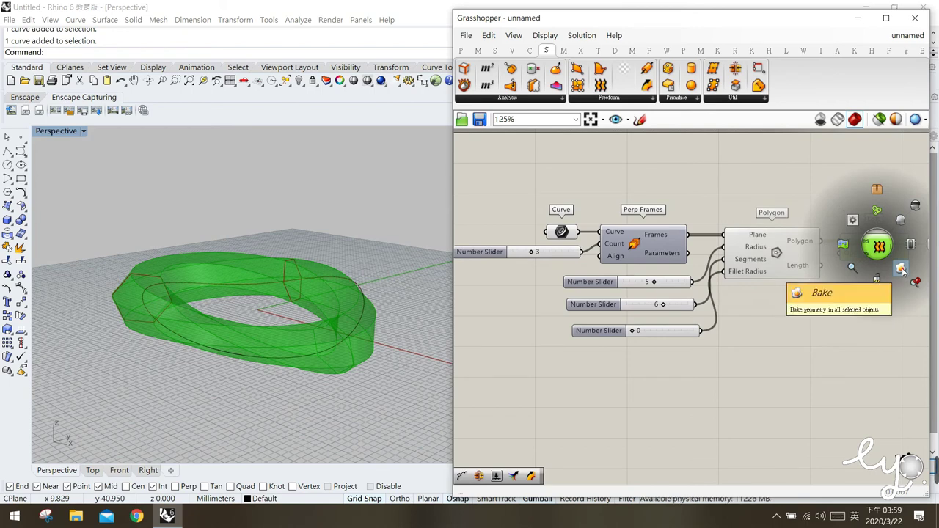
middle_click(867, 257)
left_click(900, 280)
left_click(705, 388)
left_click(303, 331)
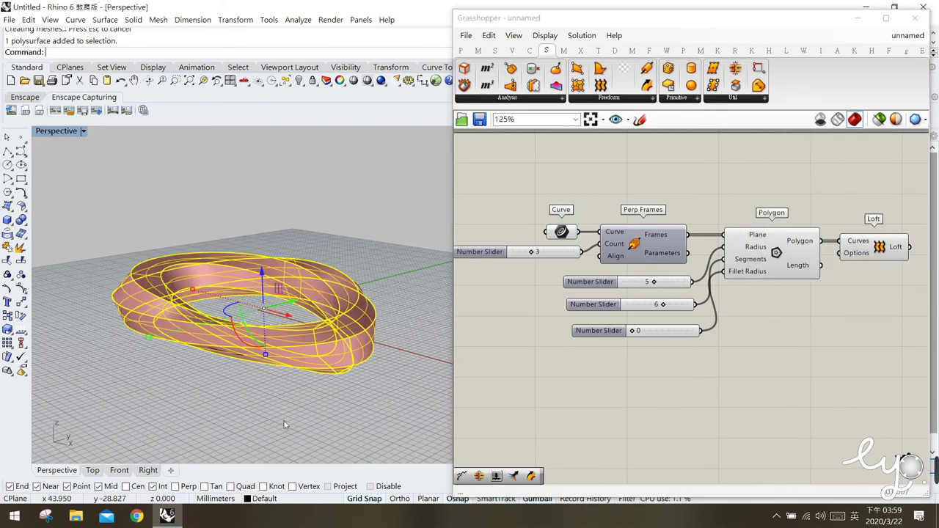
Delete the baked ring polysurface from the Rhino document
left_click(359, 390)
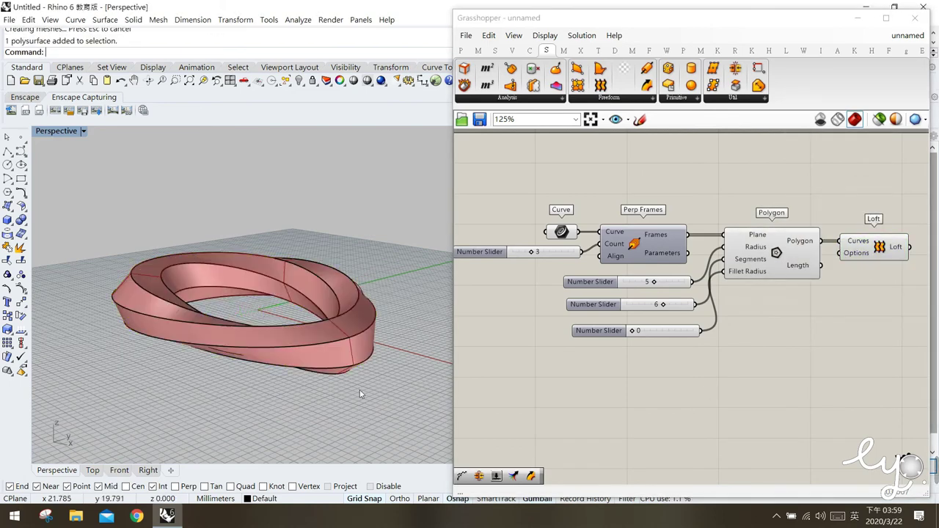
left_click(368, 331)
key("Delete")
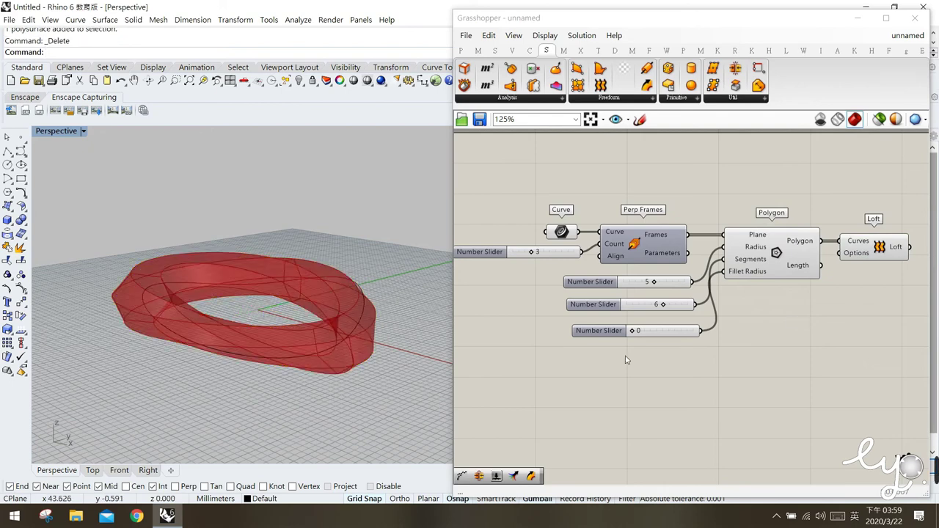
left_click(859, 335)
left_click(880, 256)
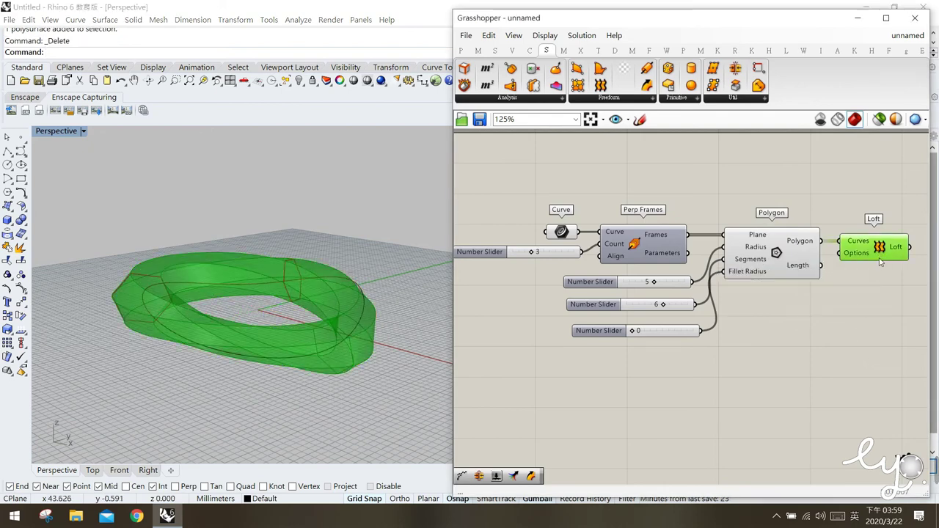
right_click(874, 253)
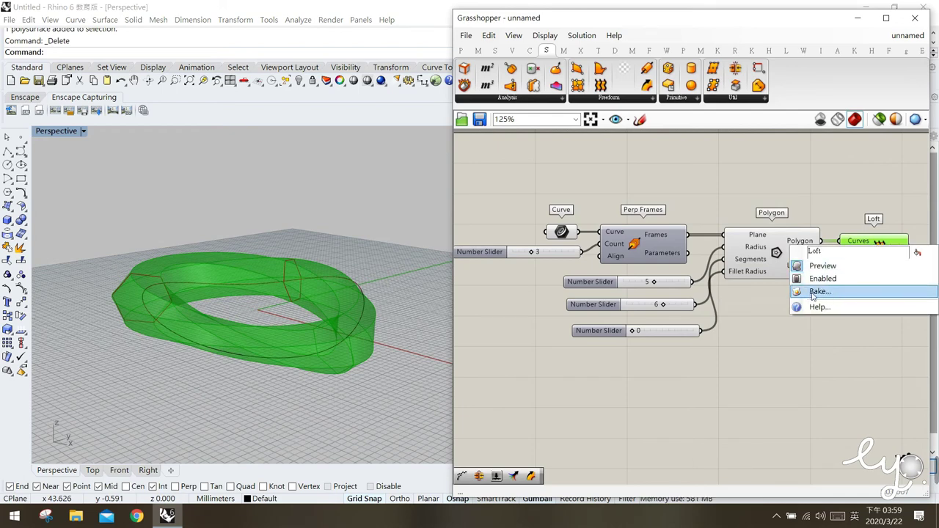
left_click(850, 357)
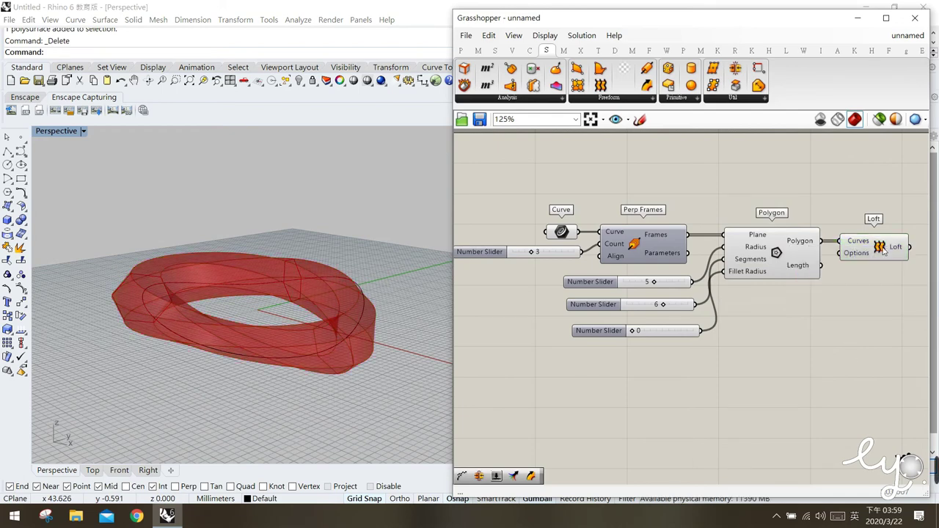
left_click(884, 248)
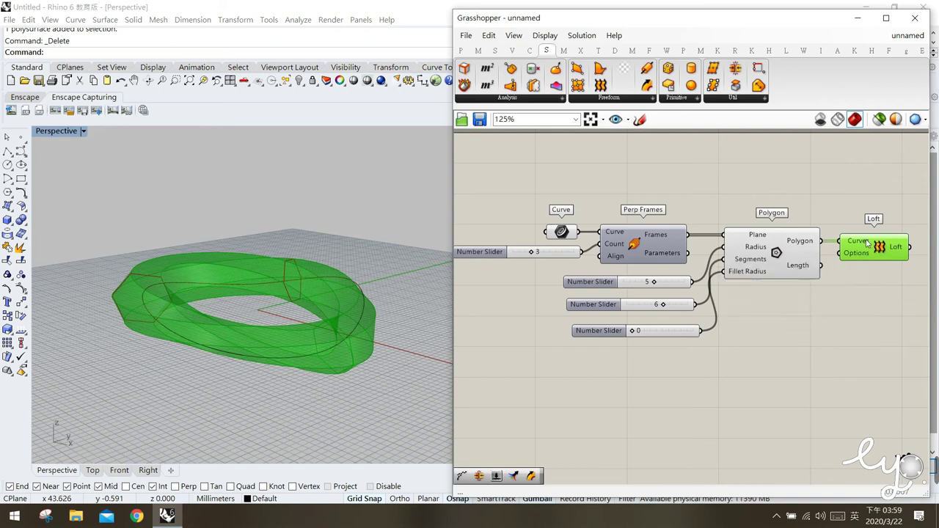
right_click(856, 244)
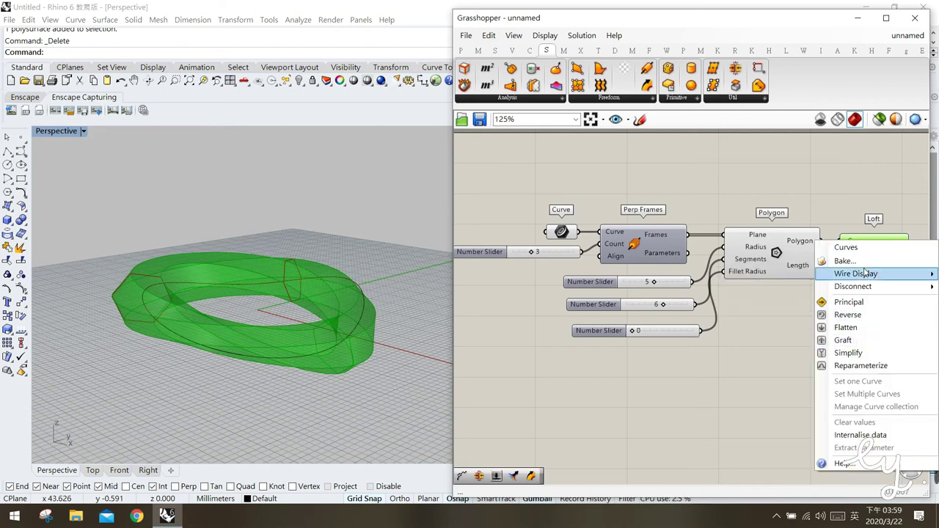
left_click(869, 218)
Open the bake attributes for the Loft component, enable grouping, and cancel without baking
right_click(879, 249)
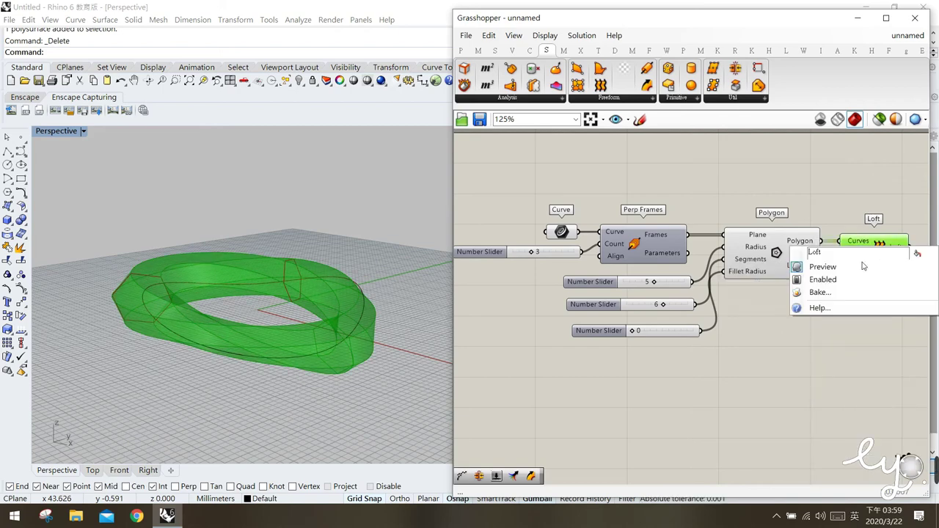
left_click(818, 293)
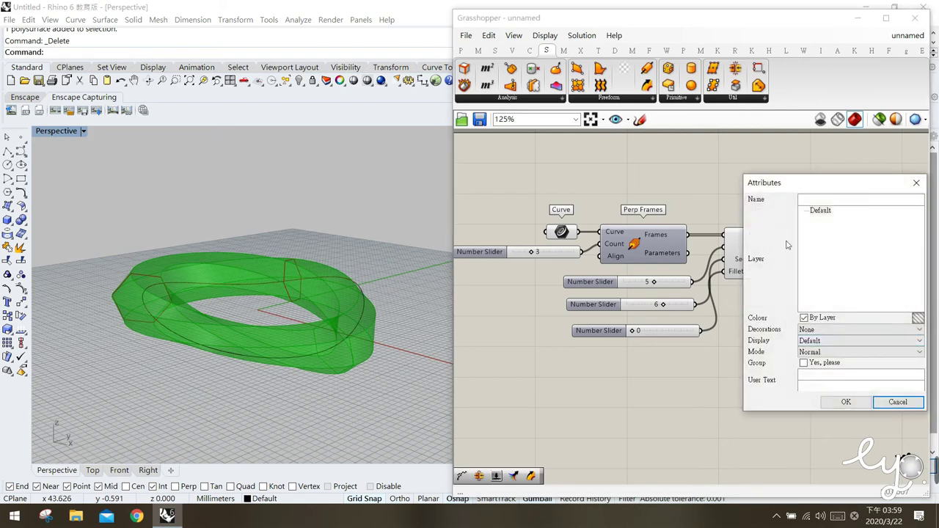
left_click(816, 267)
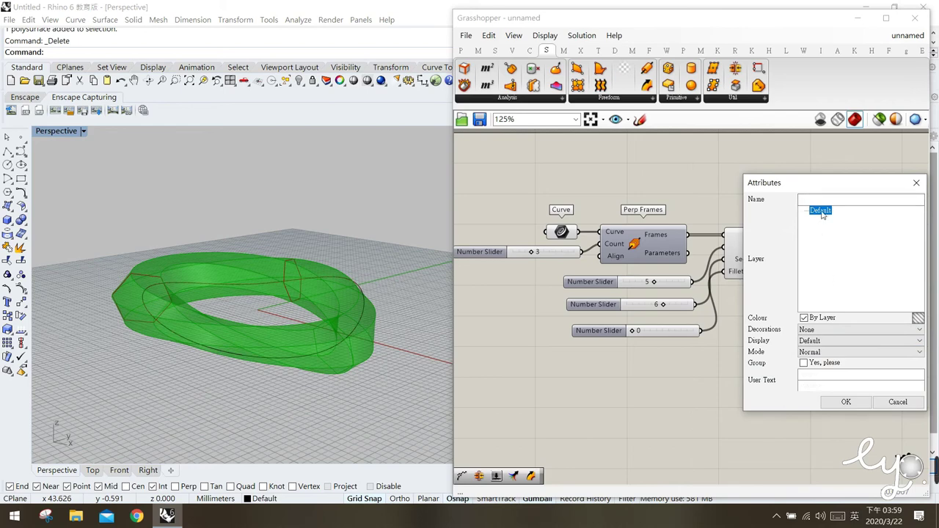
left_click(803, 364)
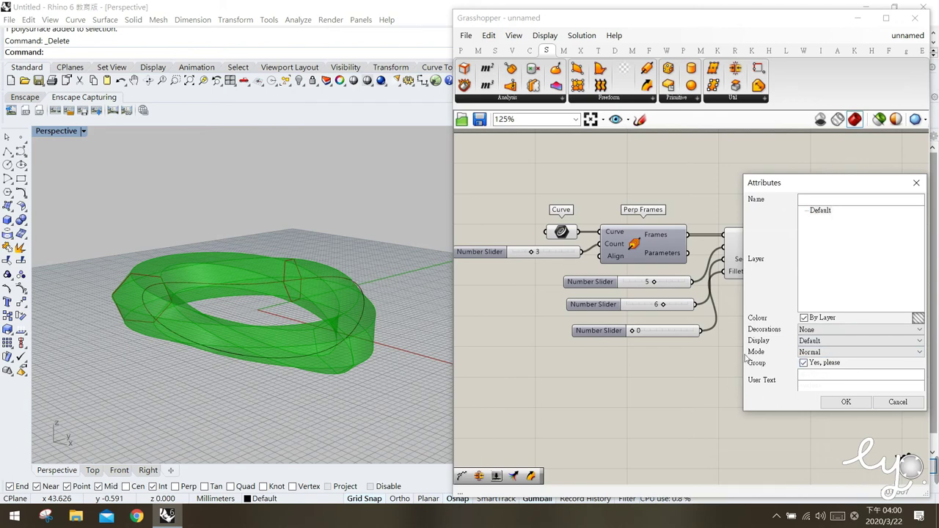
left_click(896, 402)
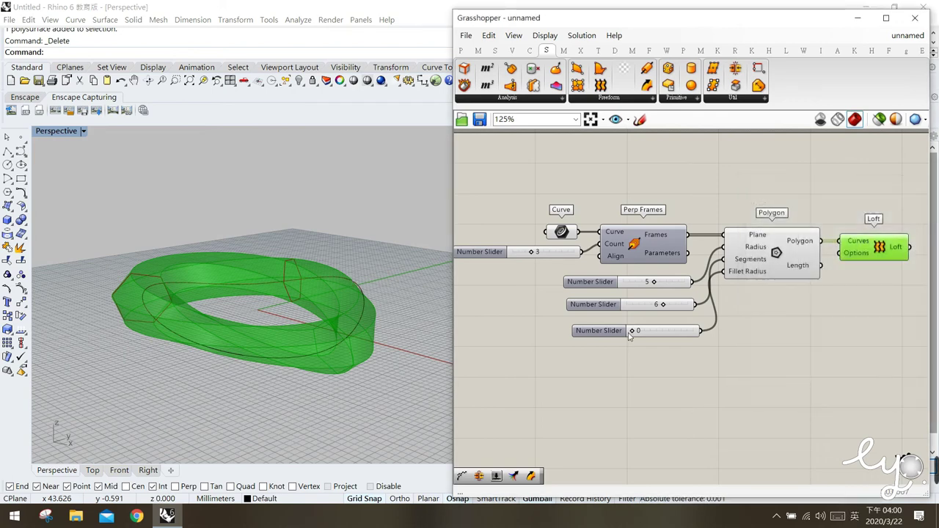
Turn off the Loft component's preview so only the three hexagons show along the curve
left_click(772, 250)
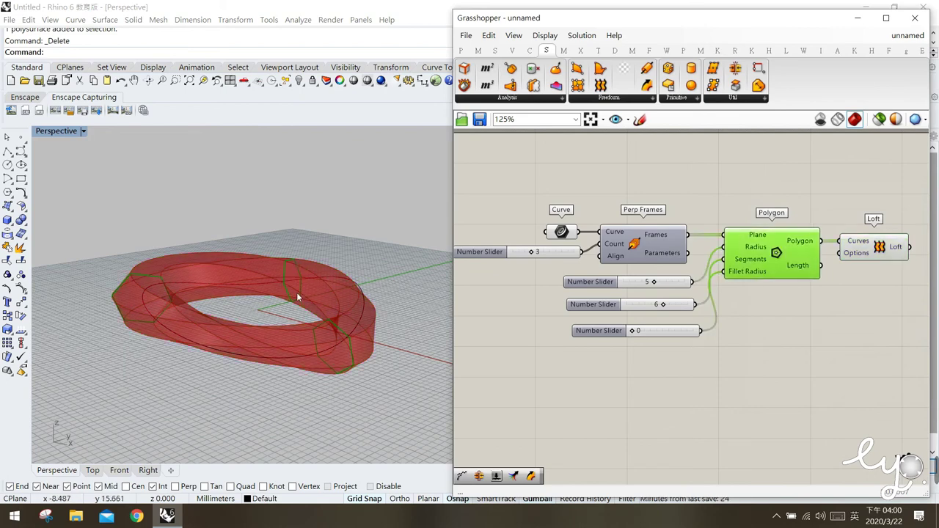
middle_click(861, 247)
left_click(894, 223)
Bake the Polygon component's hexagons into Rhino as one group and delete the baked curves
left_click(799, 249)
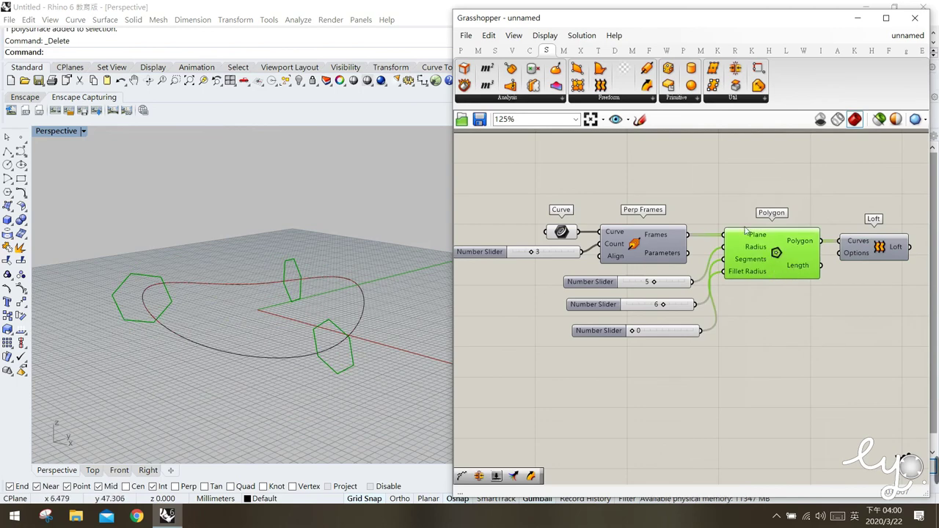
middle_click(781, 254)
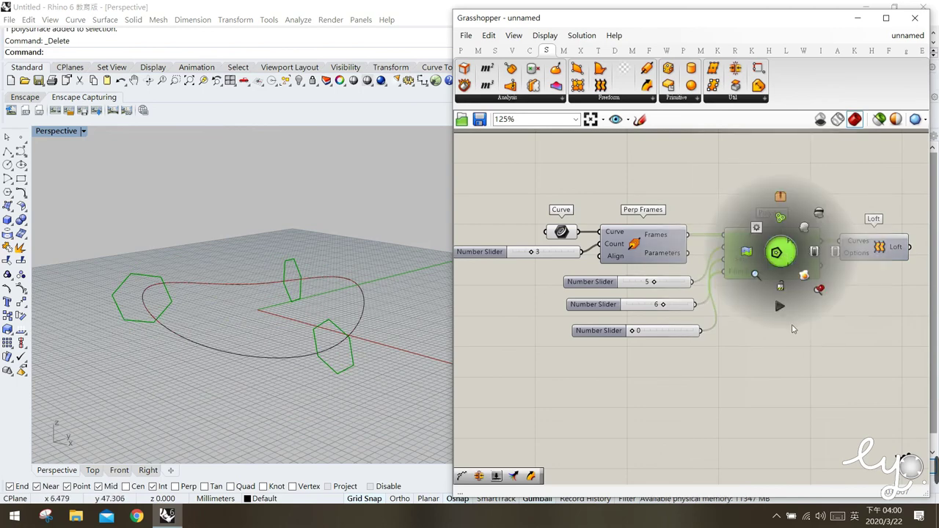
right_click(766, 254)
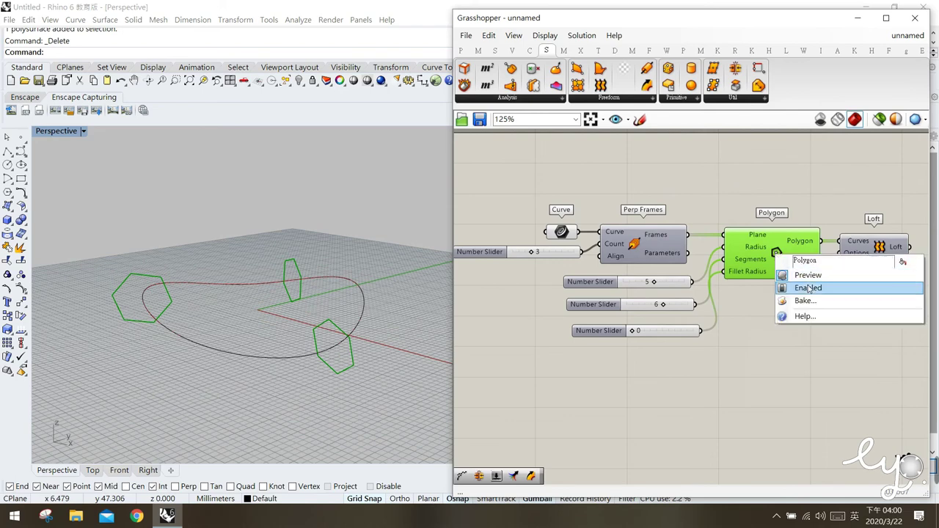
left_click(815, 301)
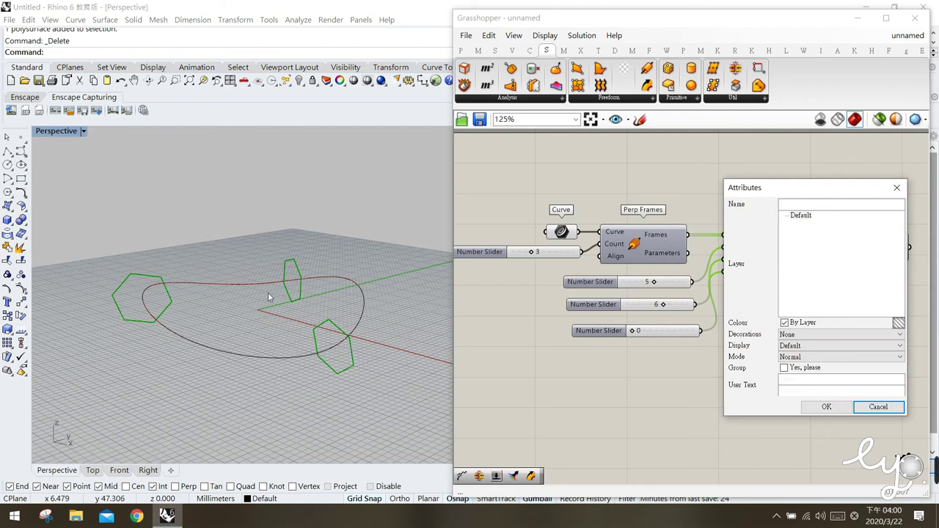
left_click(807, 368)
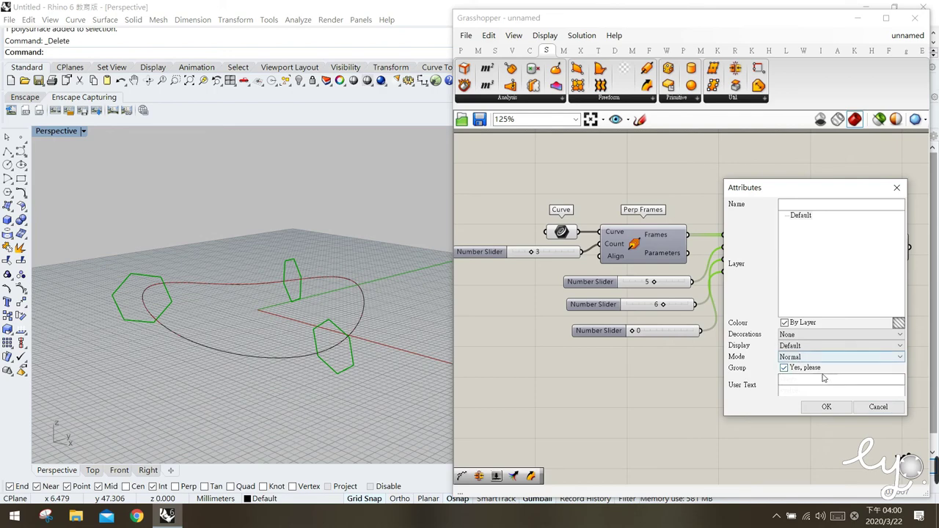
left_click(841, 410)
left_click(296, 260)
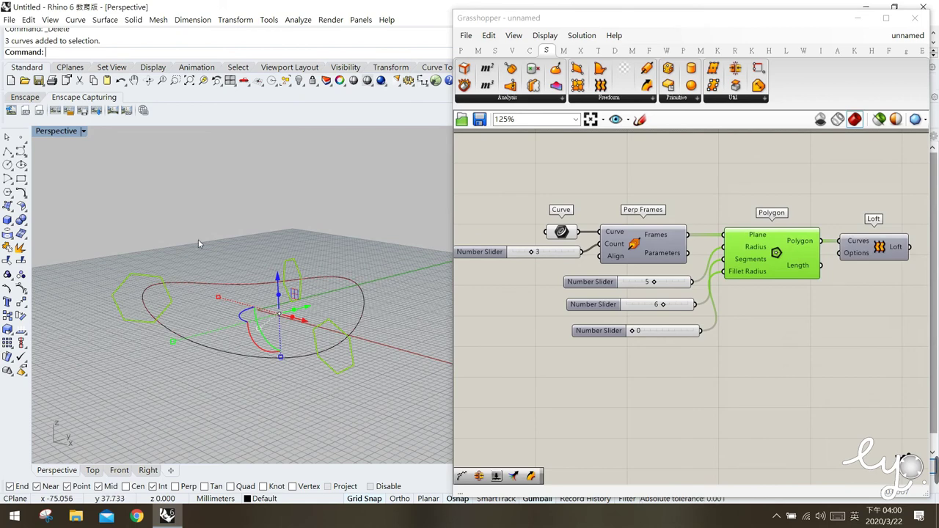
key("Delete")
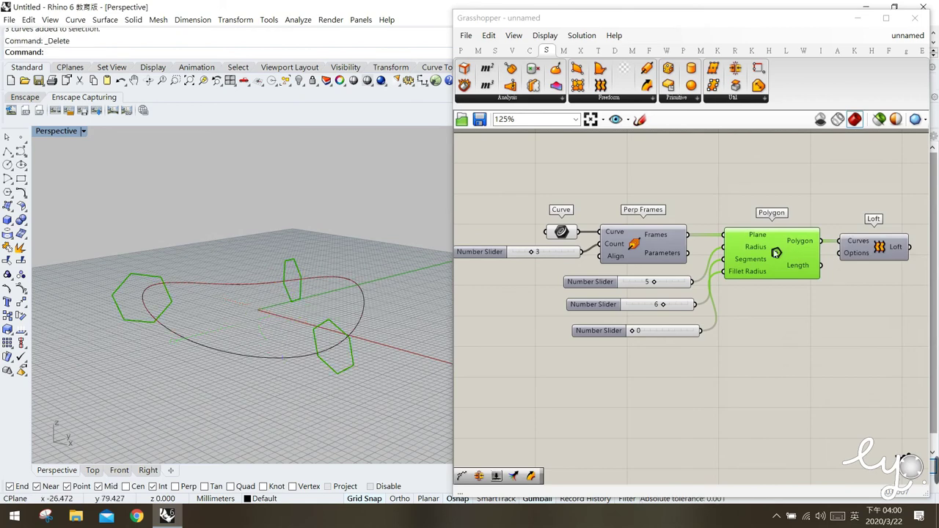
Turn off the Polygon component's preview
middle_click(776, 253)
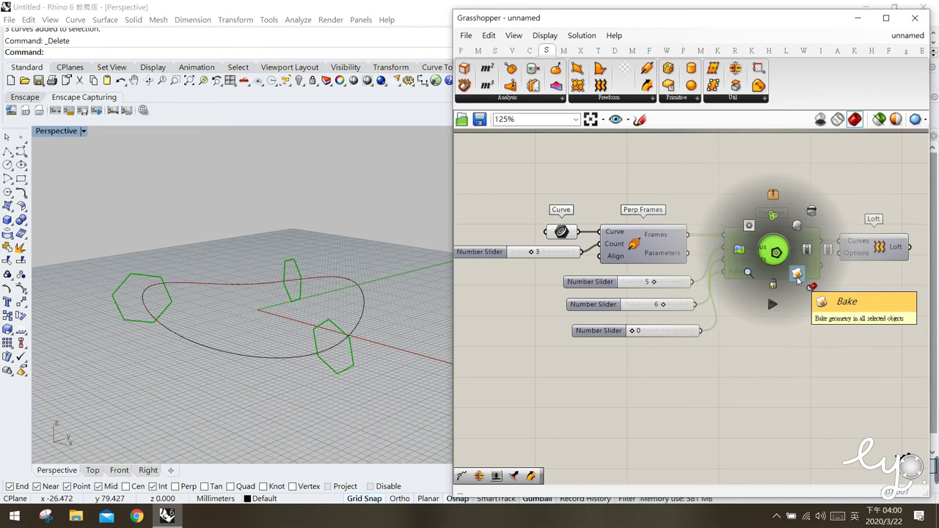
middle_click(777, 253)
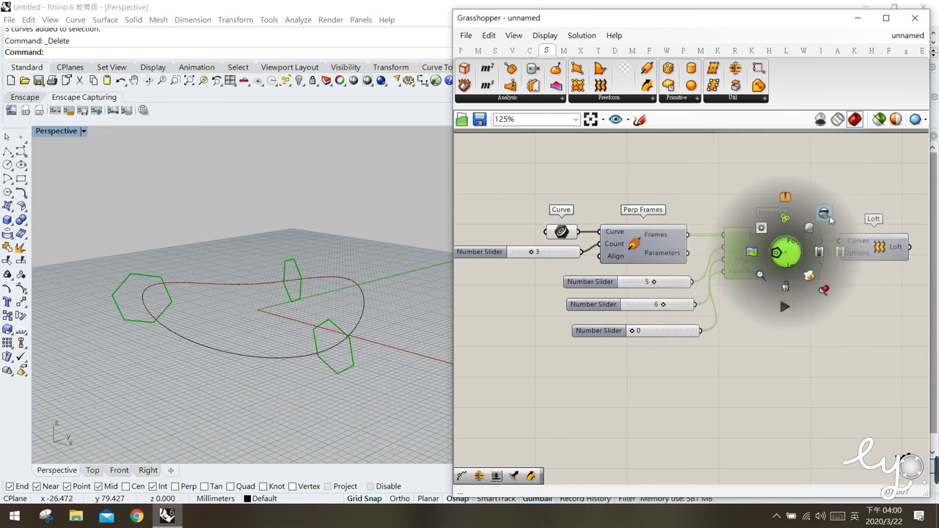
left_click(822, 219)
Bake the Loft component's ring surface into Rhino with the previews hidden
left_click(868, 253)
right_click(858, 253)
key("Escape")
middle_click(860, 251)
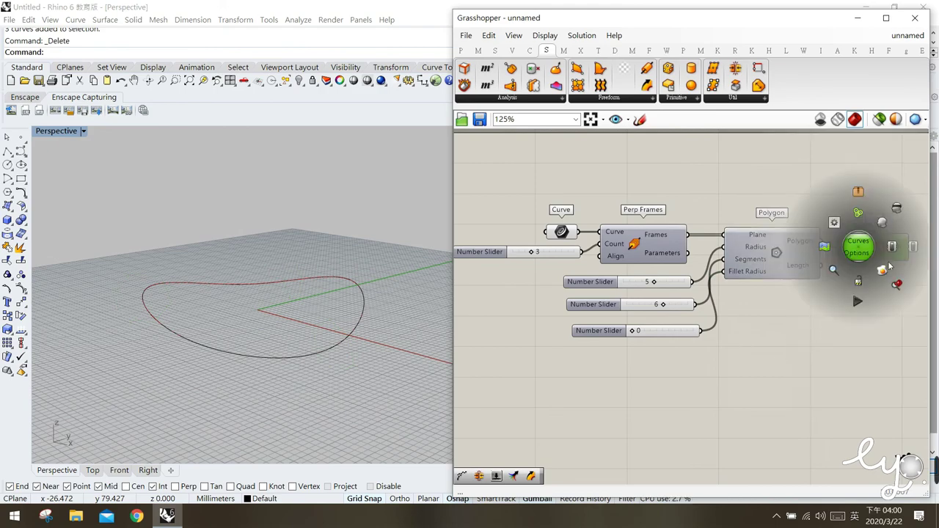
left_click(881, 271)
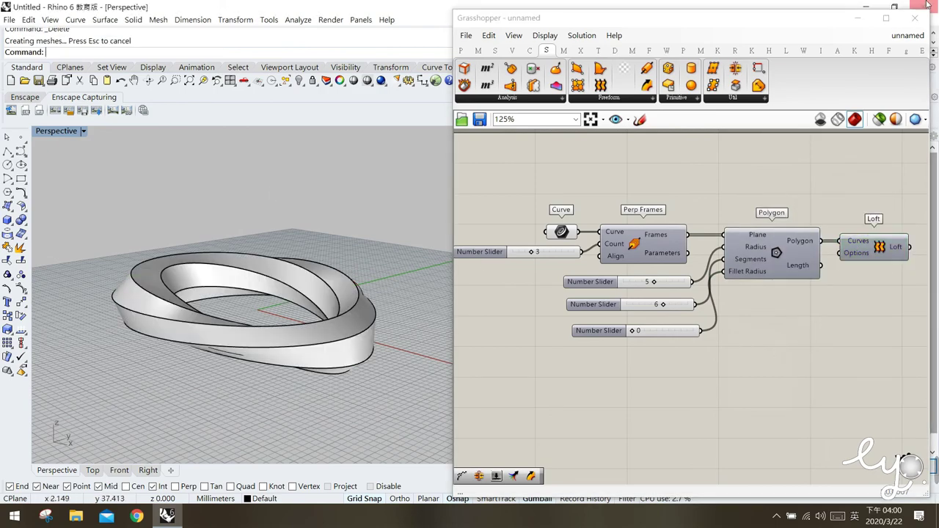
Set the Perspective viewport's display mode to Rendered and check the baked ring by selecting and deselecting it
left_click(857, 18)
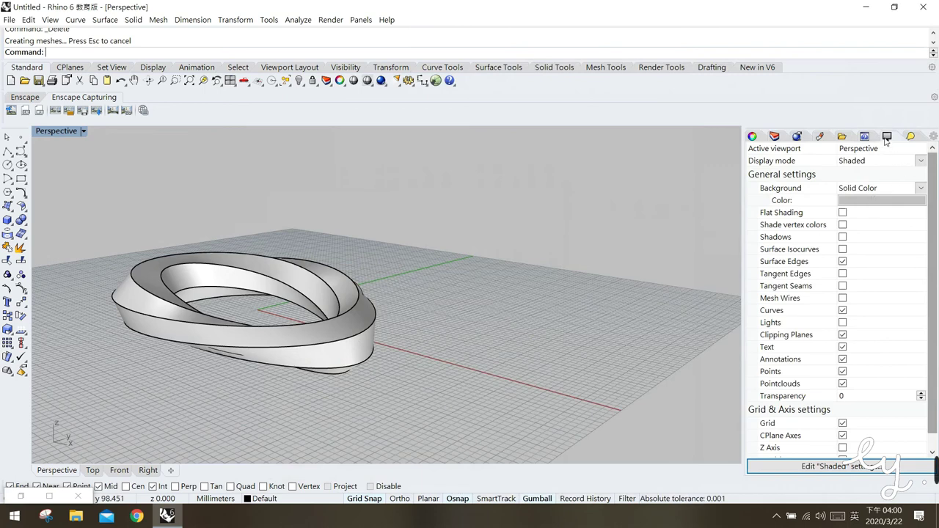
left_click(873, 160)
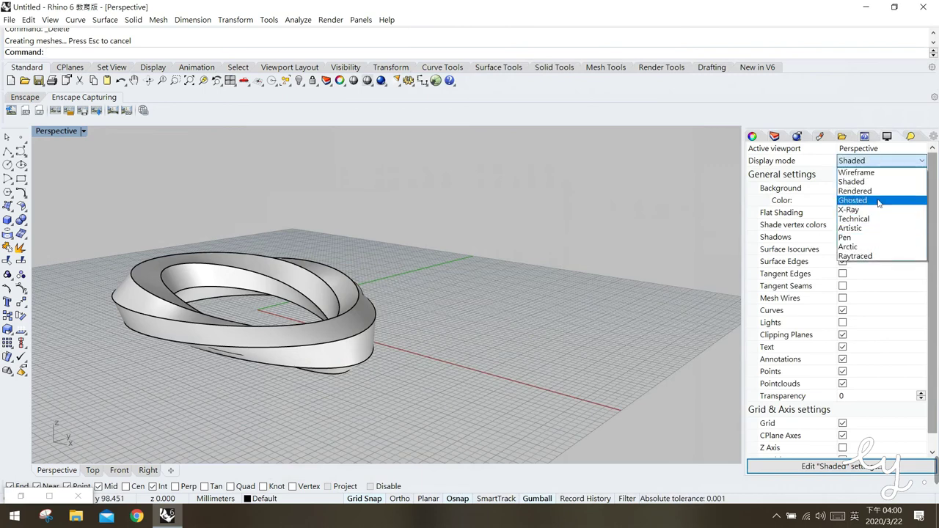
left_click(875, 192)
right_click_drag(448, 383, 428, 369)
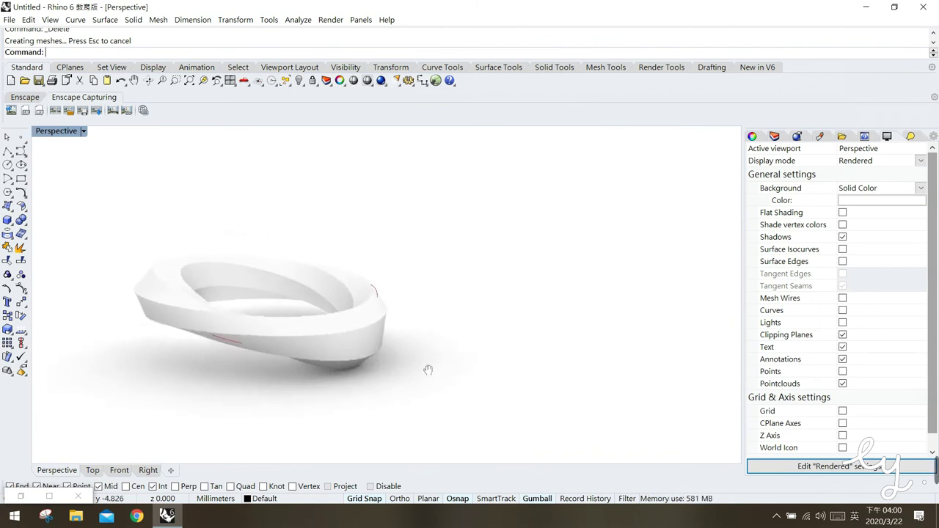
left_click(293, 320)
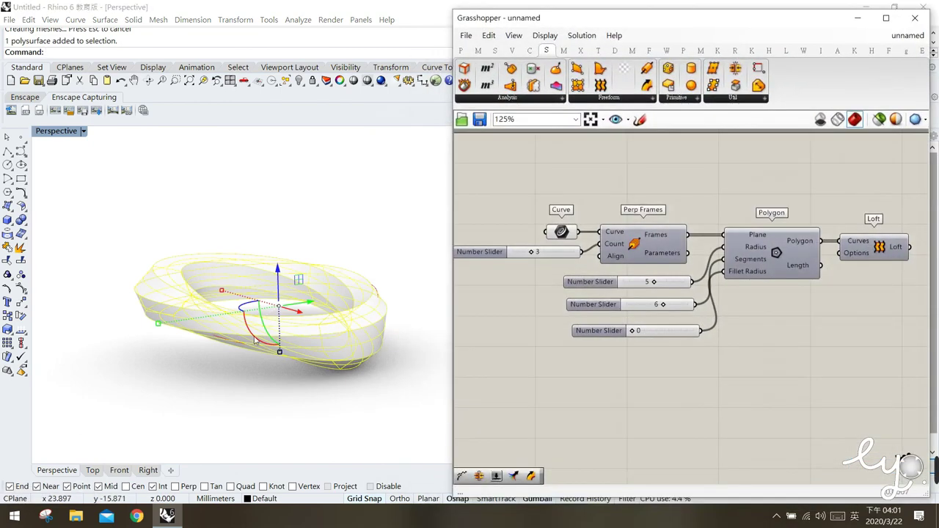
left_click(345, 431)
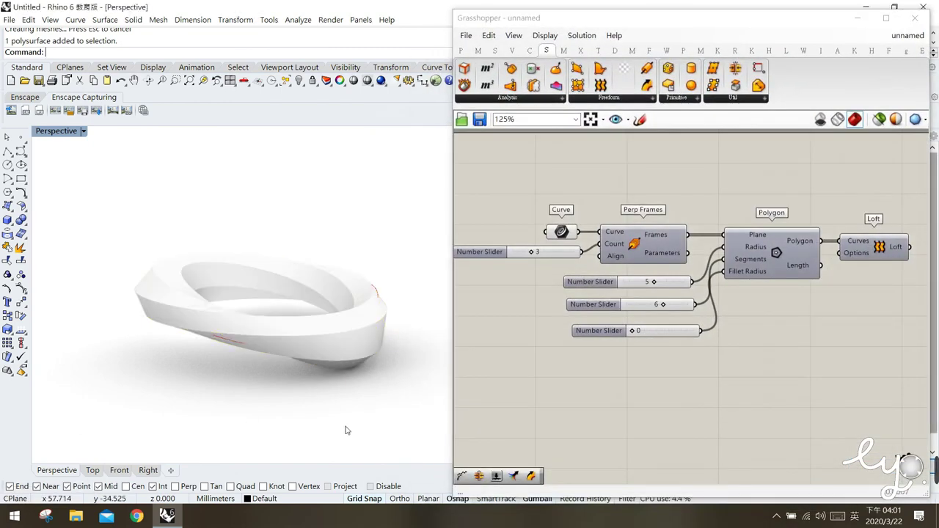